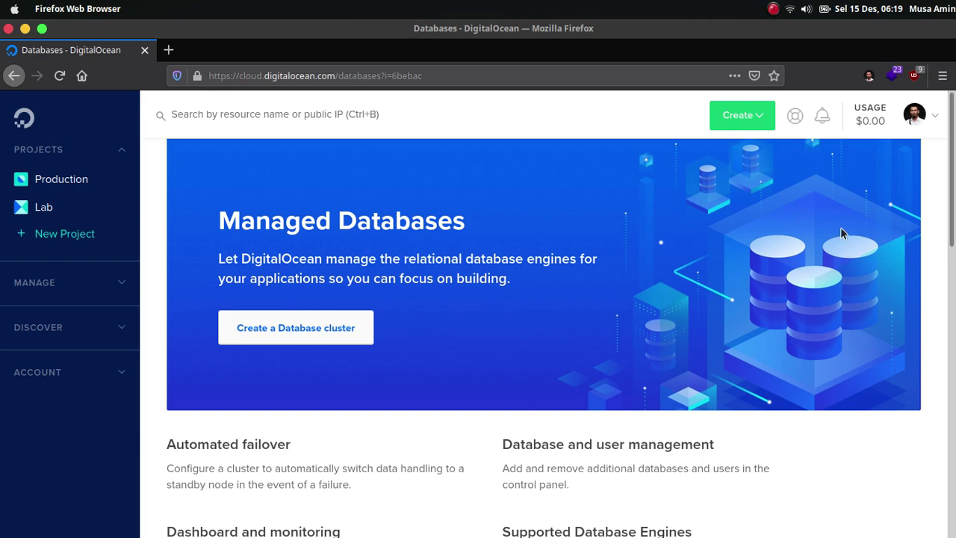
Start creating a new managed database cluster.
scroll(910, 199, down, 3)
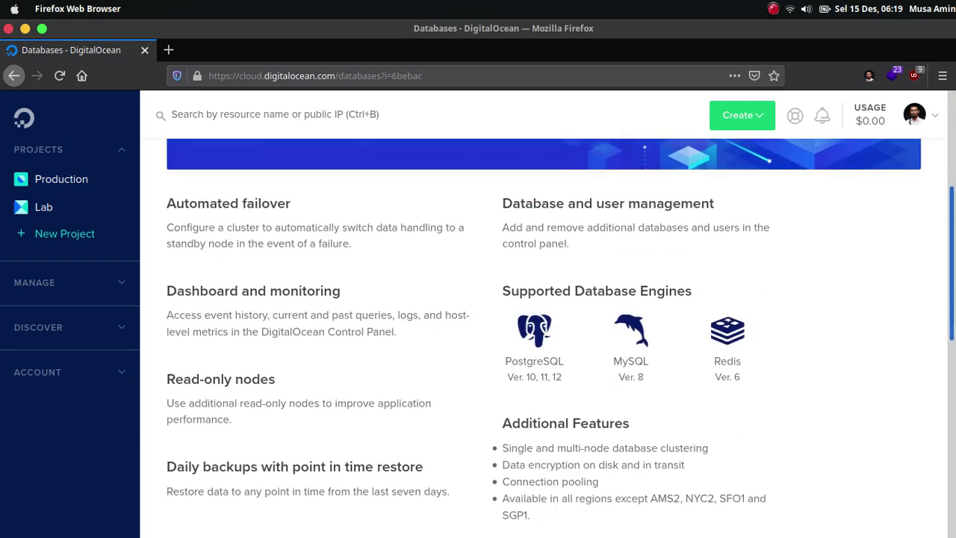
scroll(697, 142, up, 3)
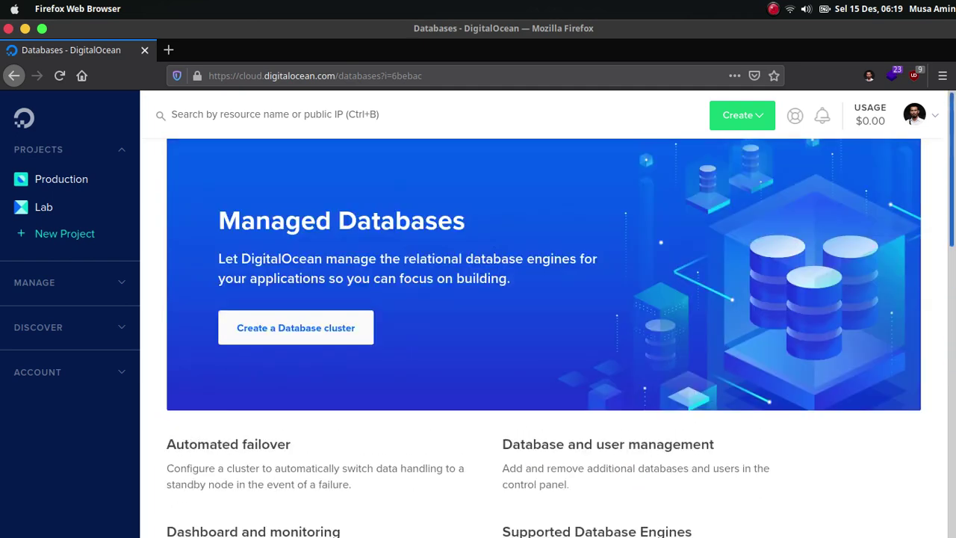
click(753, 128)
scroll(752, 128, down, 1)
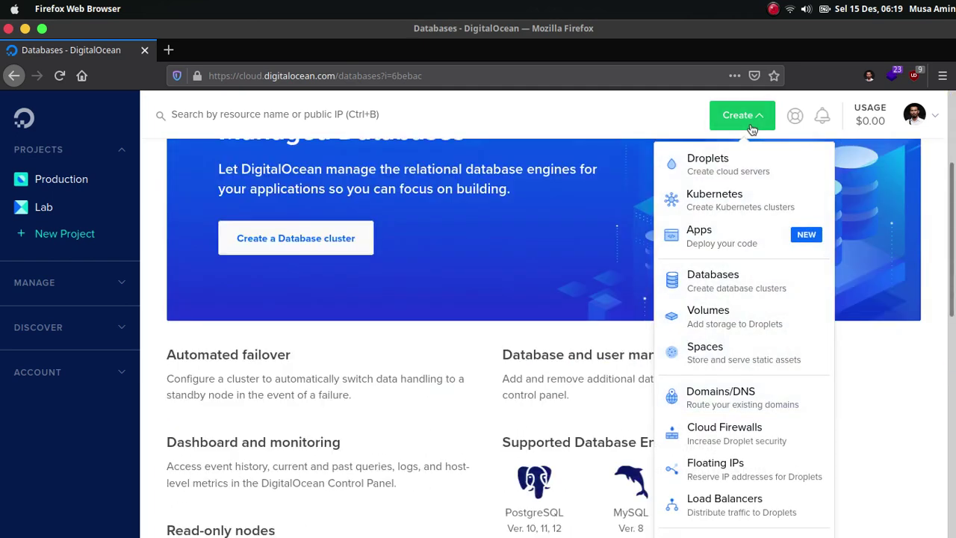
click(758, 283)
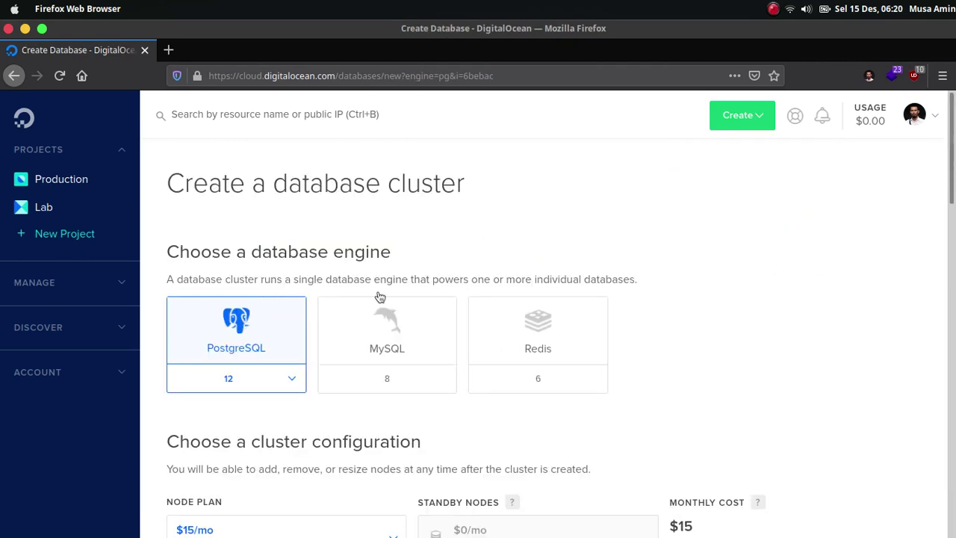
Configure the PostgreSQL 12 cluster with the $15/mo node plan (1 GB RAM, 1 vCPU, 10 GB disk) and the Singapore 1 datacenter.
scroll(707, 228, down, 2)
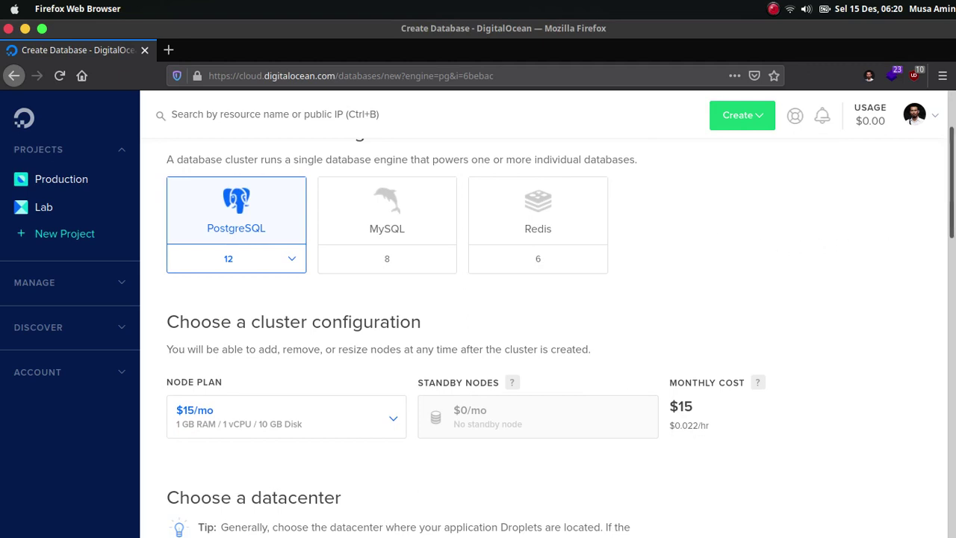
scroll(772, 250, down, 3)
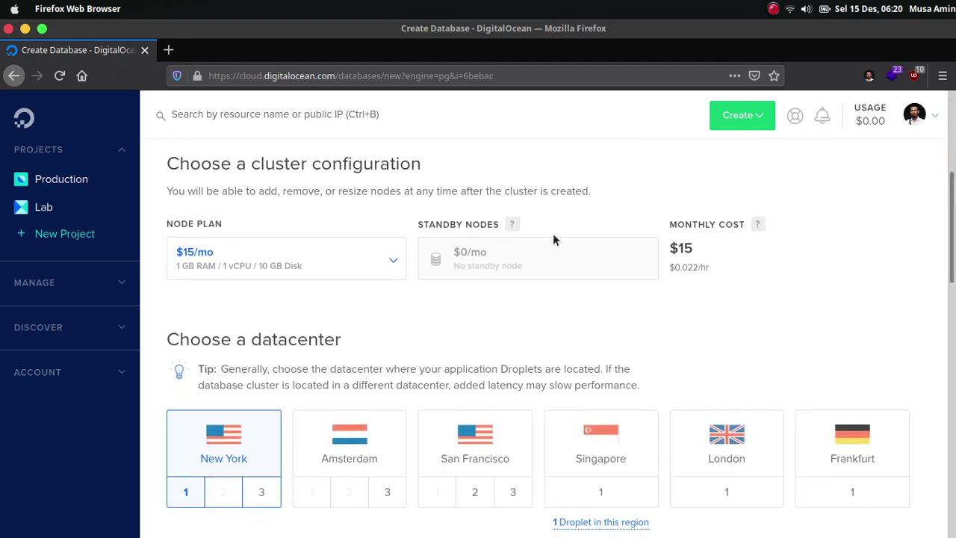
click(385, 262)
click(325, 313)
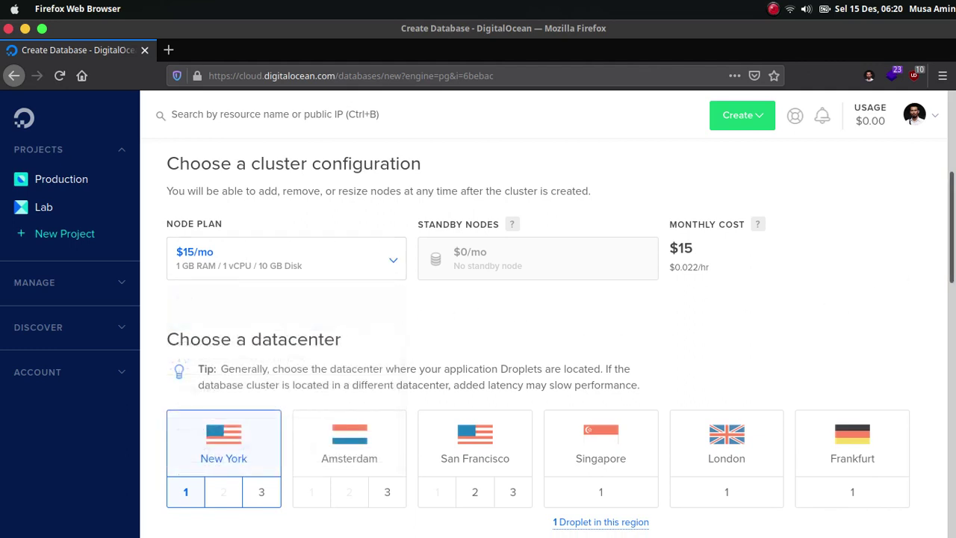
scroll(900, 278, down, 3)
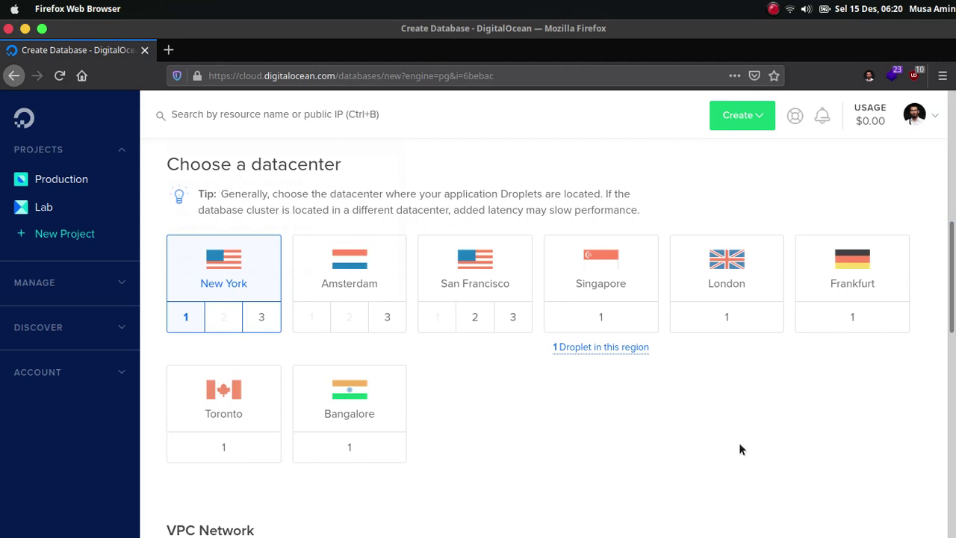
click(605, 323)
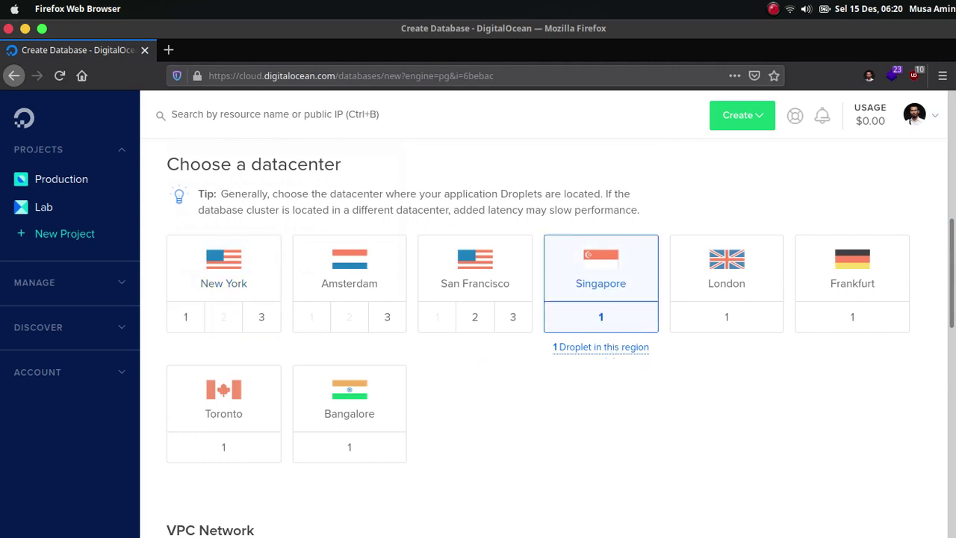
Create the database cluster in the Lab project under the suggested name and dismiss the notification.
scroll(834, 422, down, 4)
scroll(877, 421, down, 1)
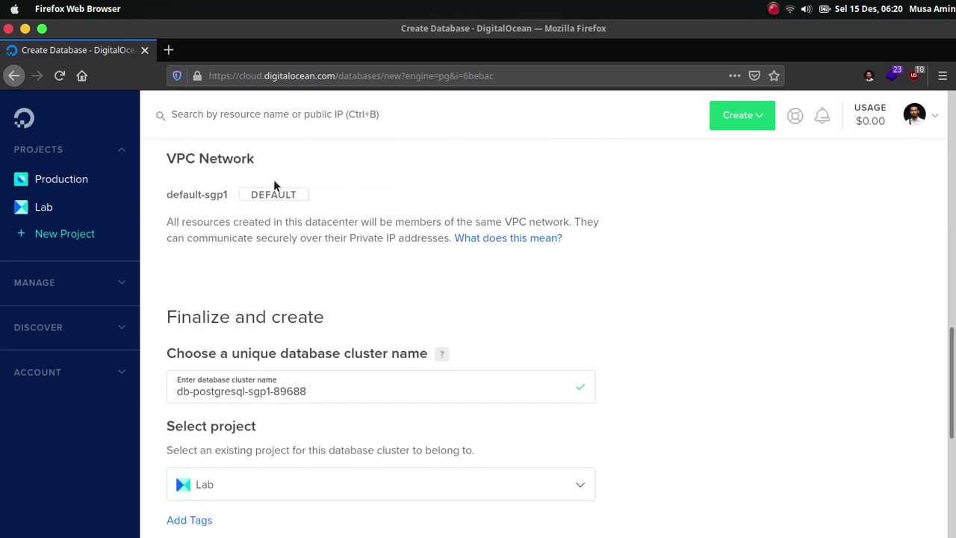
scroll(918, 387, down, 2)
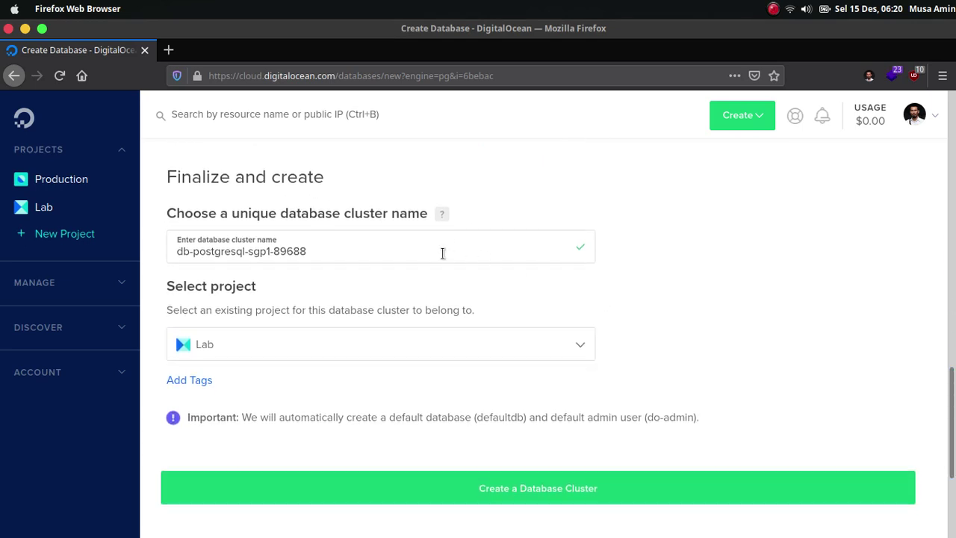
click(369, 253)
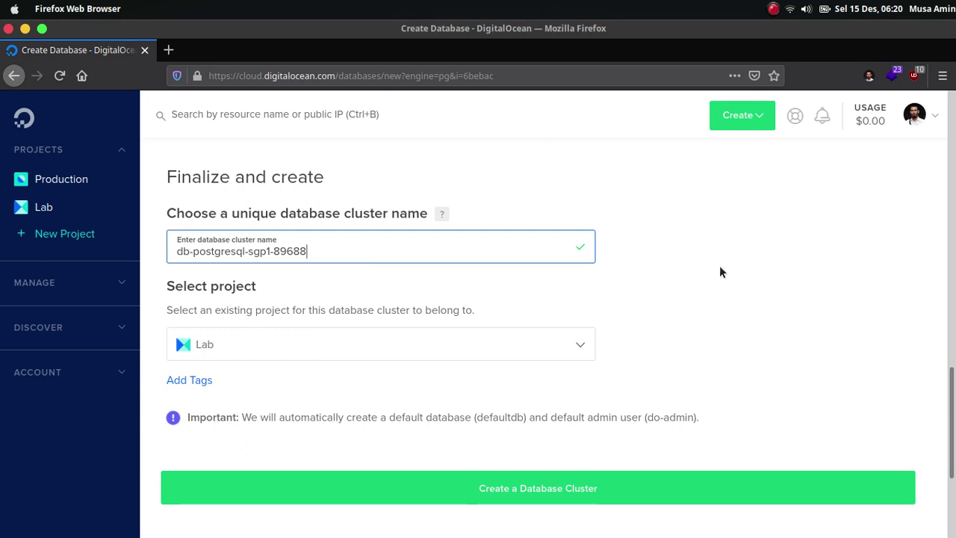
click(604, 488)
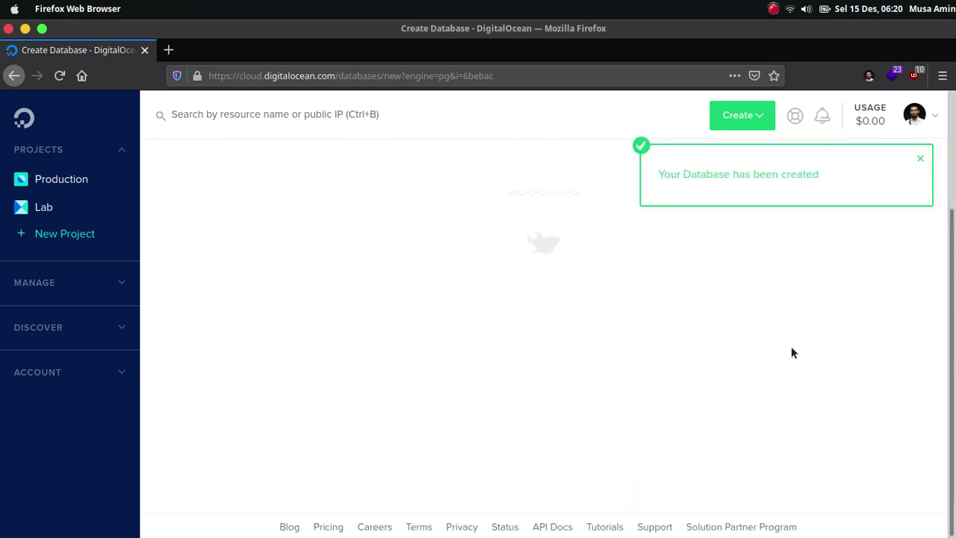
click(920, 159)
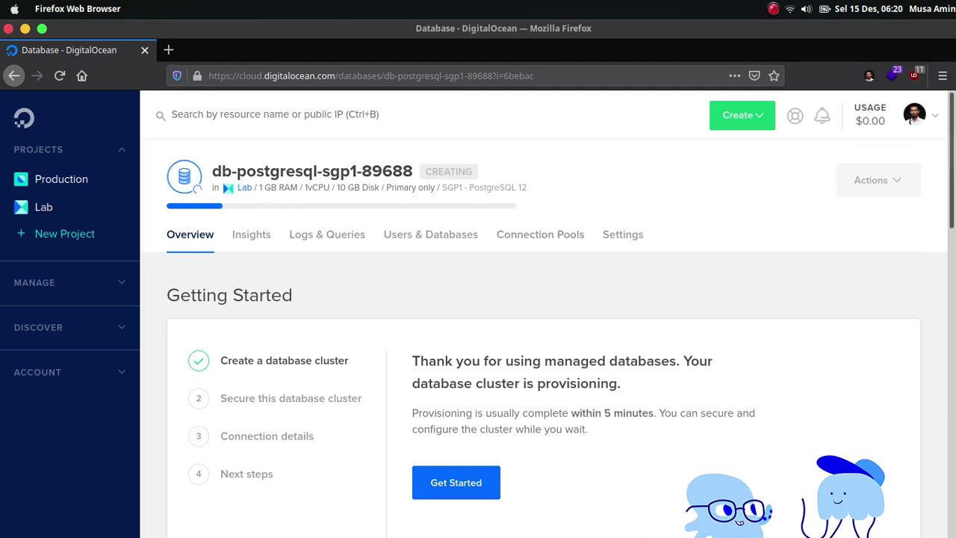
Begin the cluster's guided setup and restrict inbound connections to the ubuntu Droplet as the only trusted source.
scroll(913, 120, down, 3)
scroll(548, 315, down, 3)
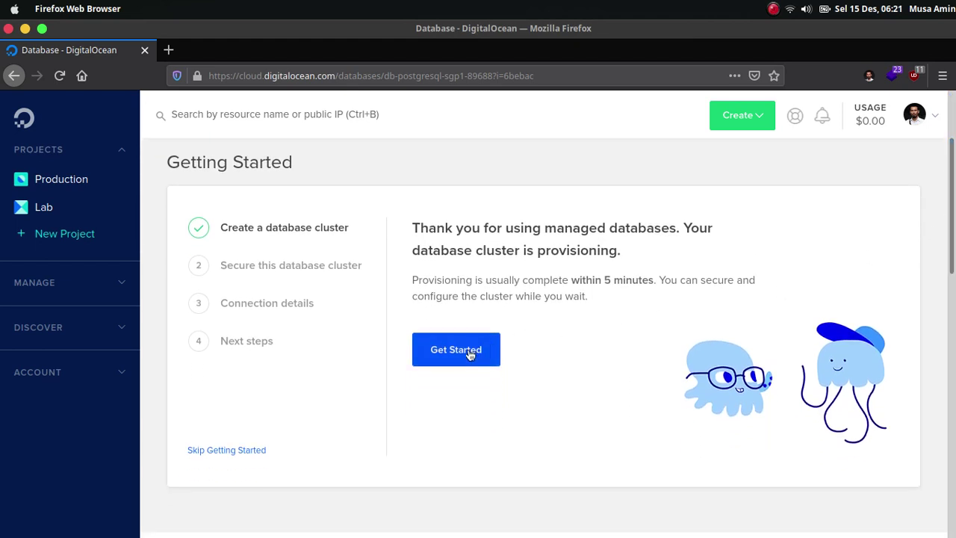
click(472, 351)
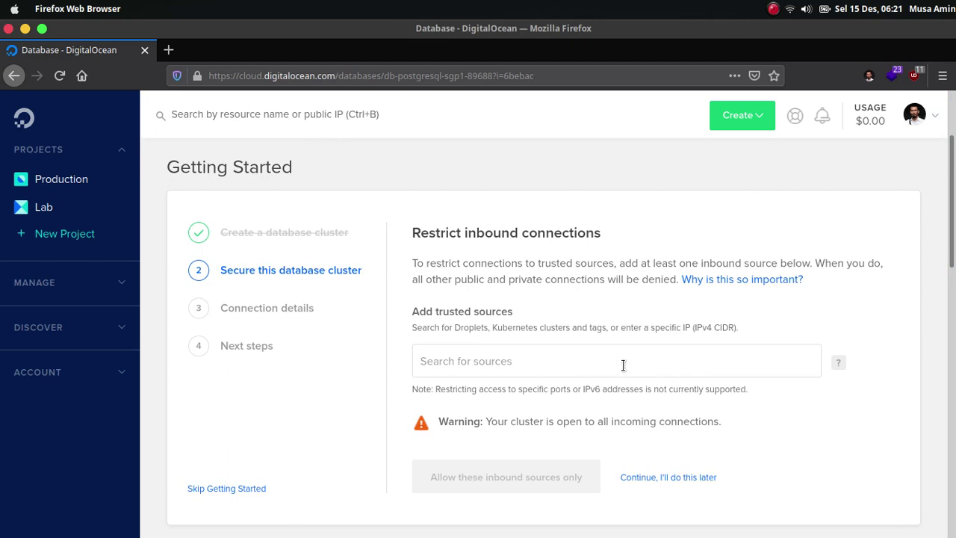
click(581, 364)
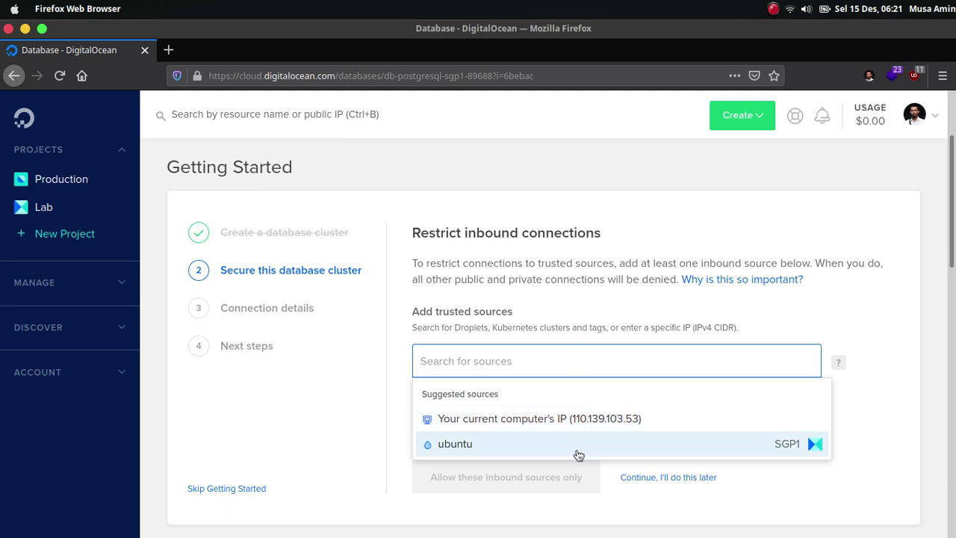
click(579, 446)
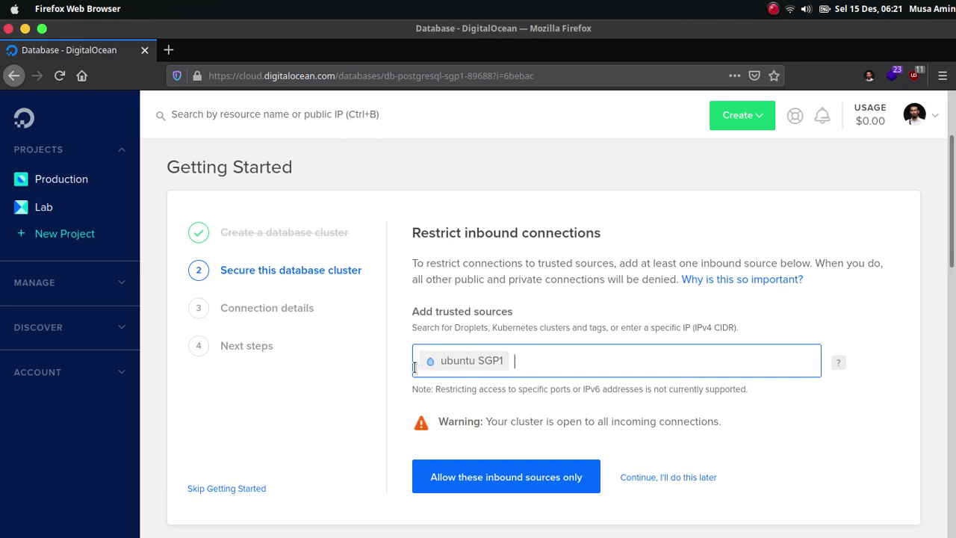
scroll(634, 448, down, 1)
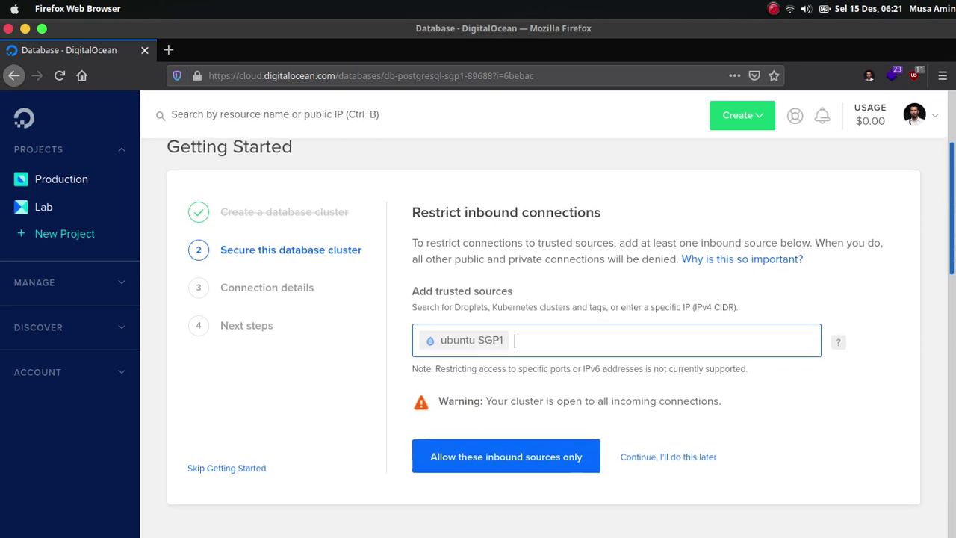
click(506, 469)
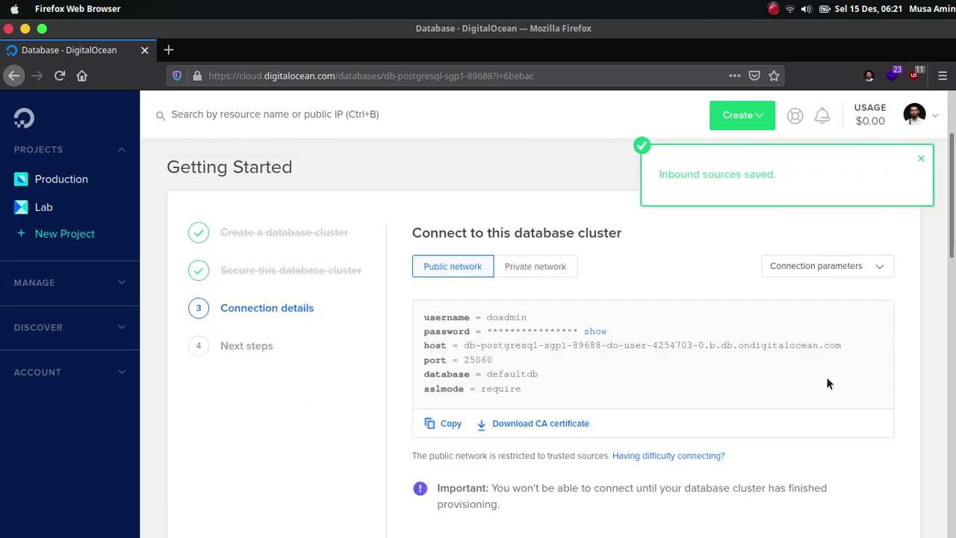
click(921, 160)
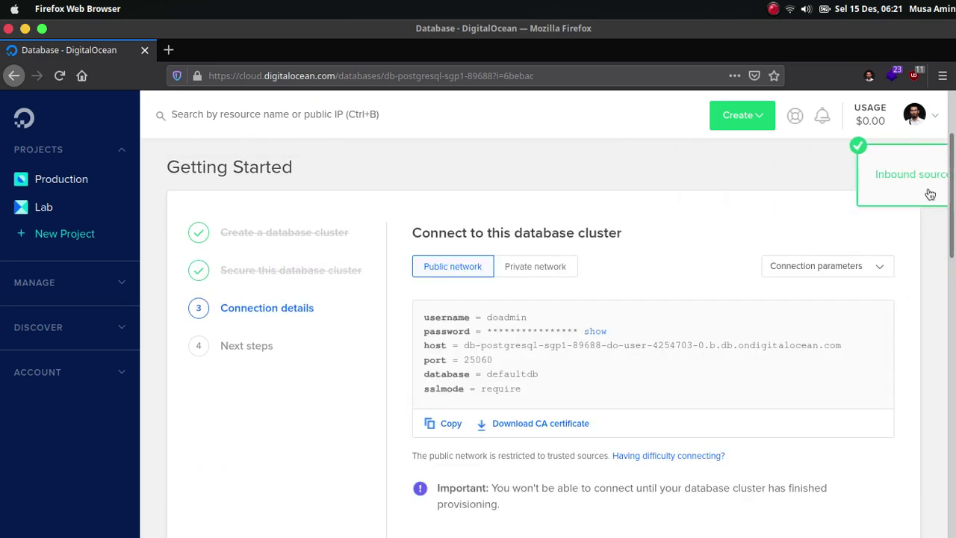
Examine the private and public network connection details, and view the public ones as a connection string and as flags.
click(511, 270)
click(453, 268)
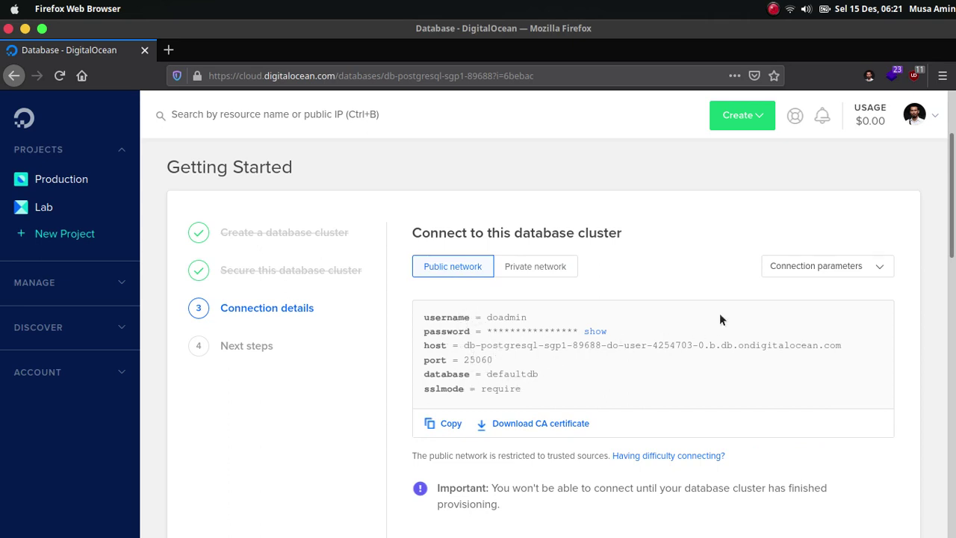
click(808, 269)
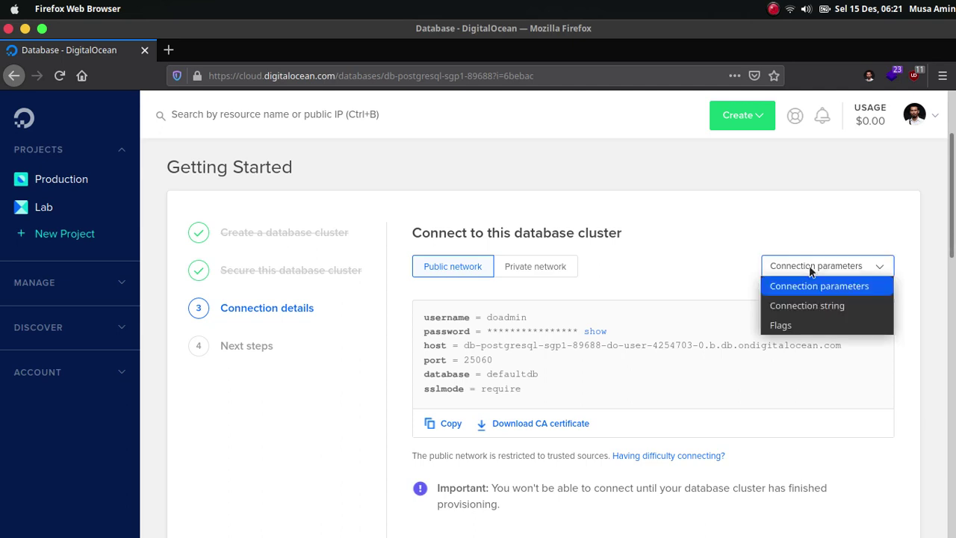
click(812, 305)
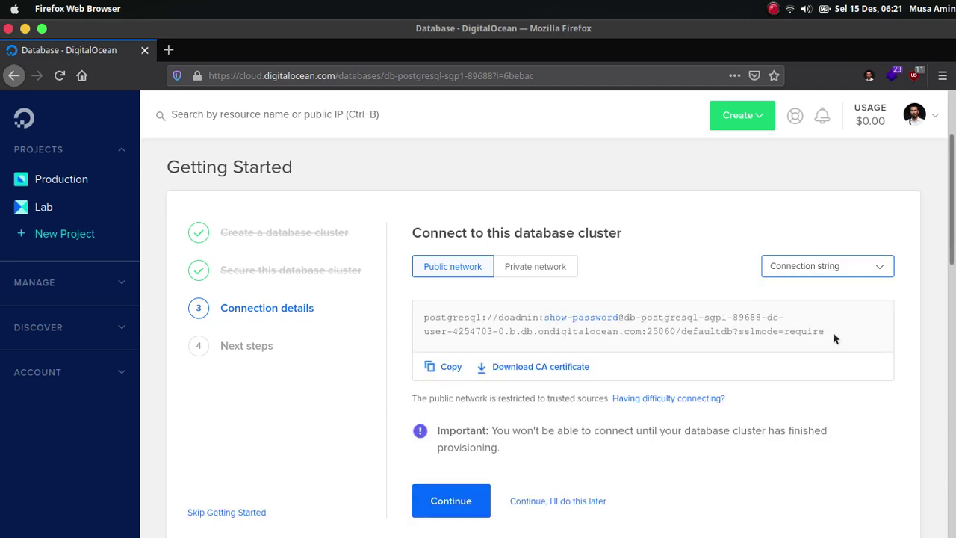
click(822, 330)
triple_click(822, 330)
click(835, 330)
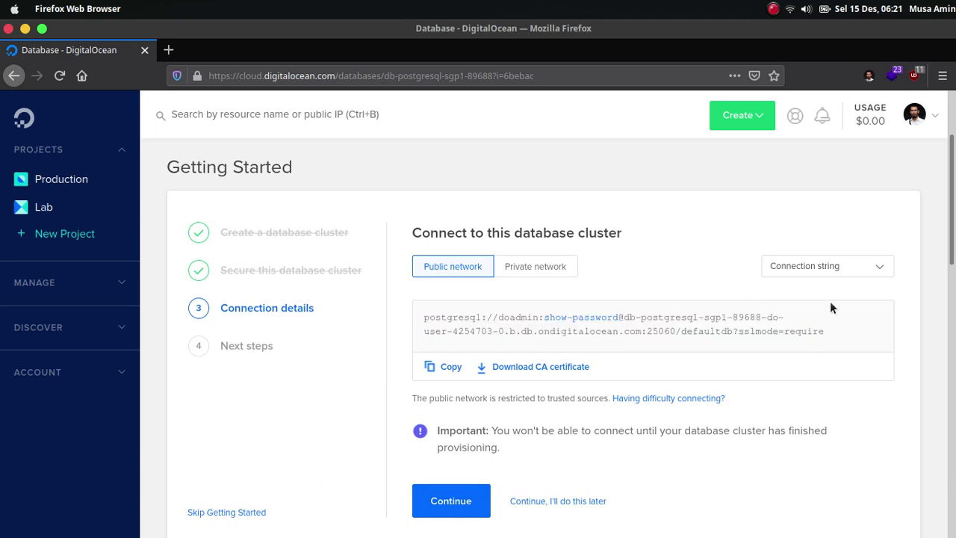
click(821, 273)
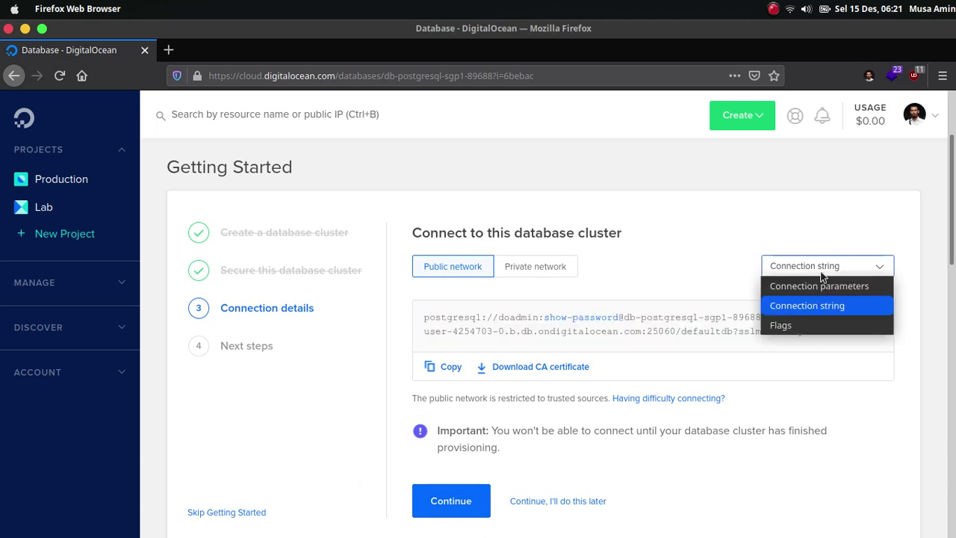
click(832, 324)
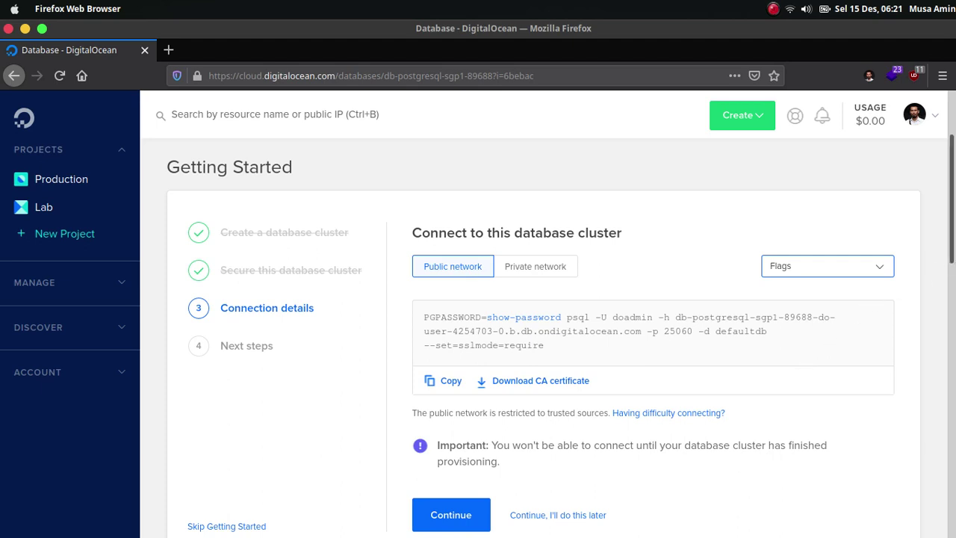
Continue past the connection details, review the suggestions for setting up the cluster, and finish the guided setup.
scroll(848, 316, down, 3)
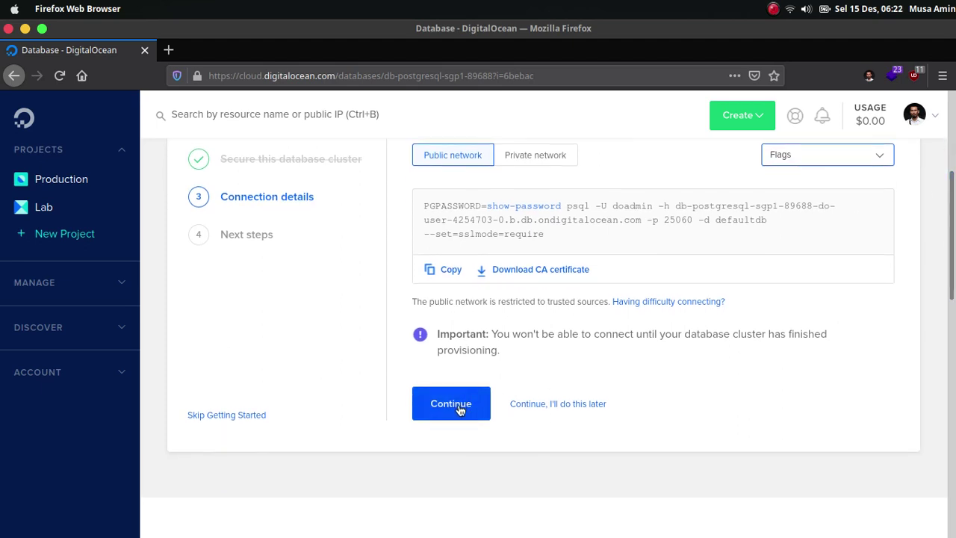
click(459, 404)
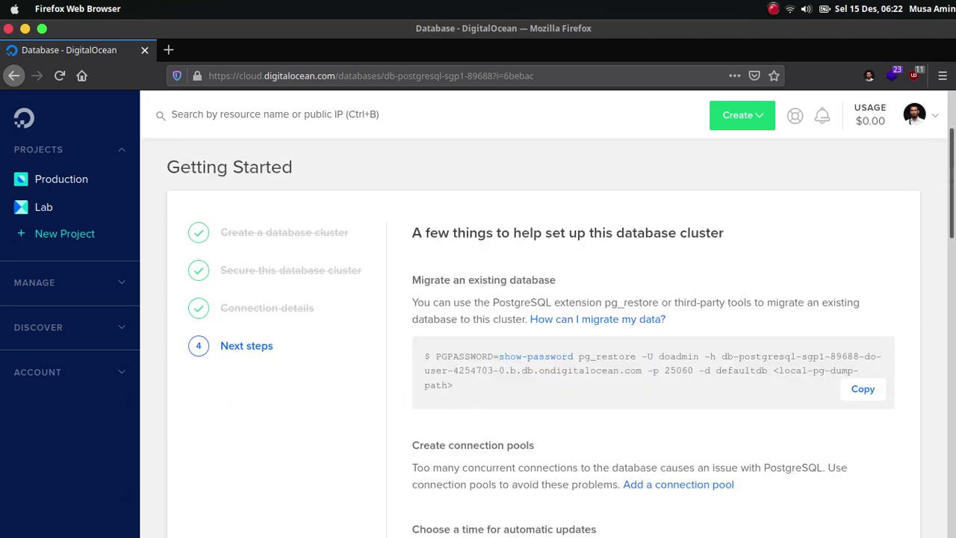
scroll(932, 302, down, 2)
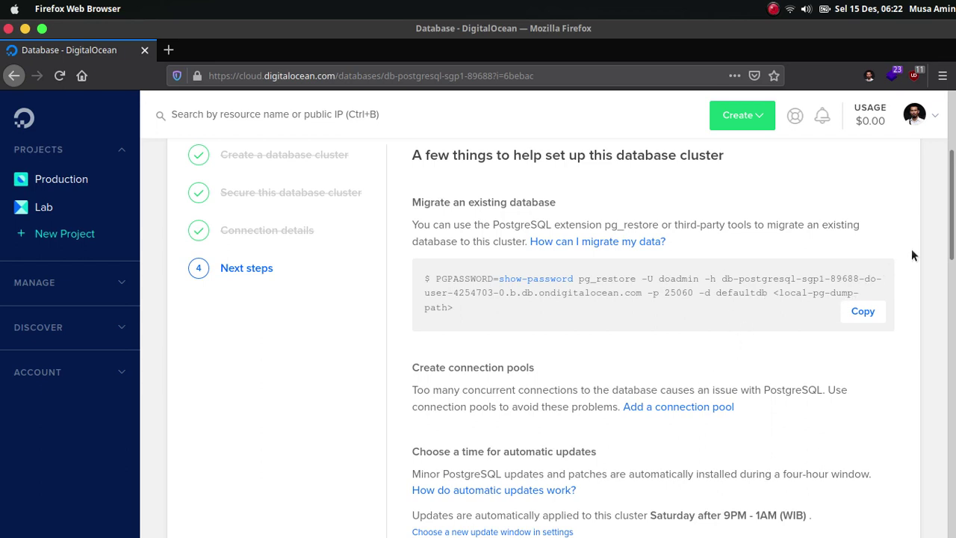
scroll(912, 249, down, 5)
scroll(523, 336, up, 2)
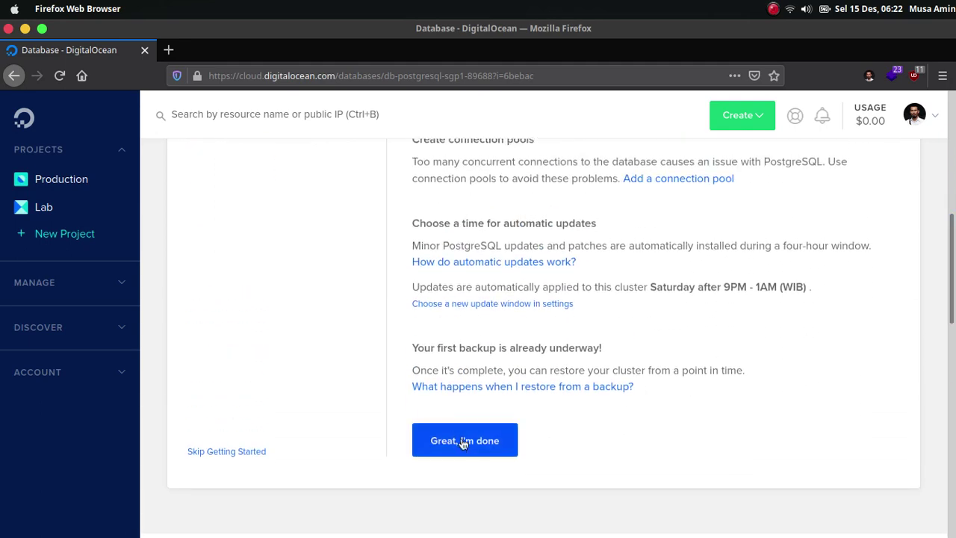
click(463, 442)
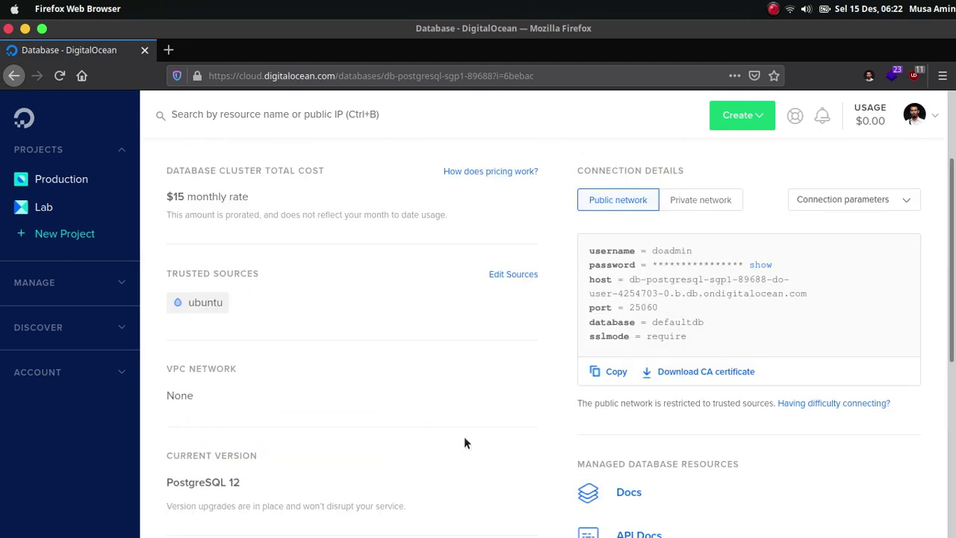
Open the new cluster's users and databases management page.
scroll(918, 303, up, 2)
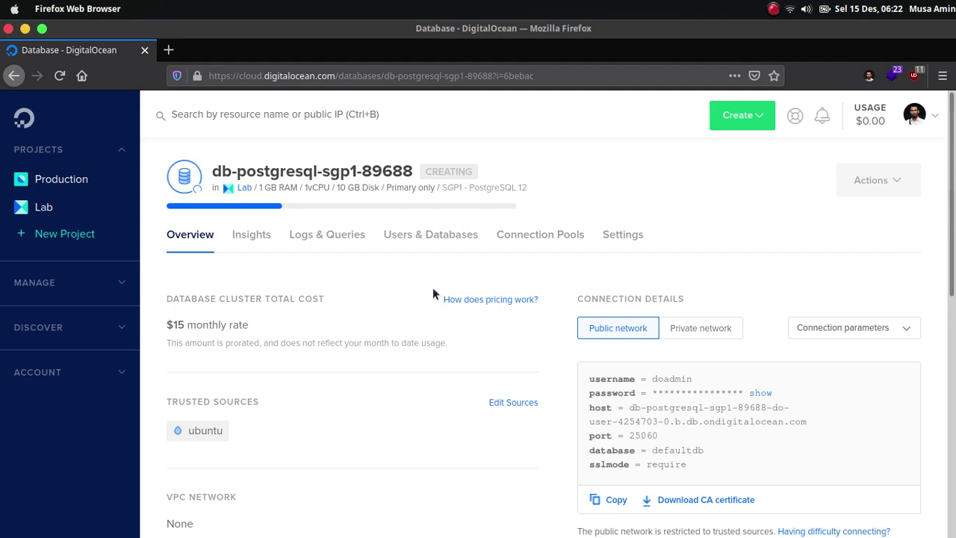
click(410, 243)
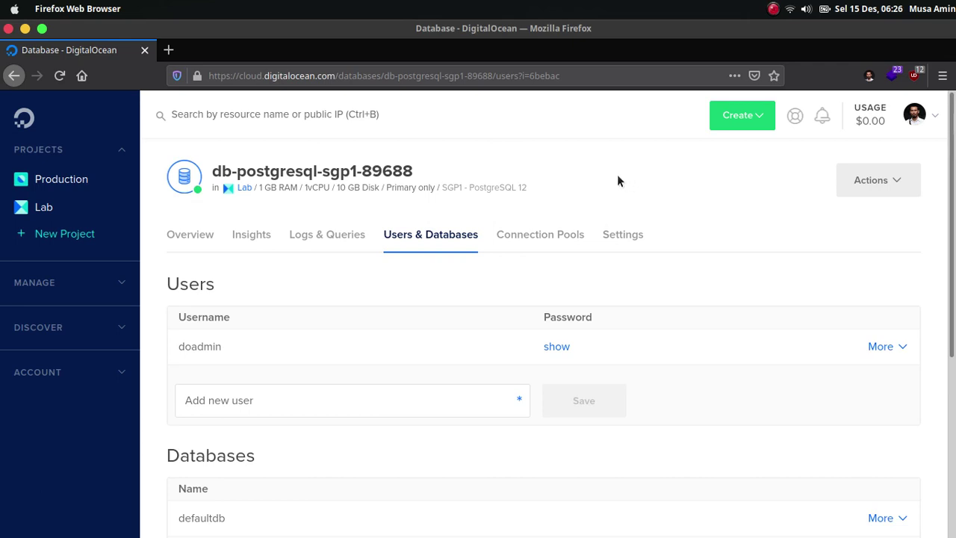
scroll(508, 246, down, 3)
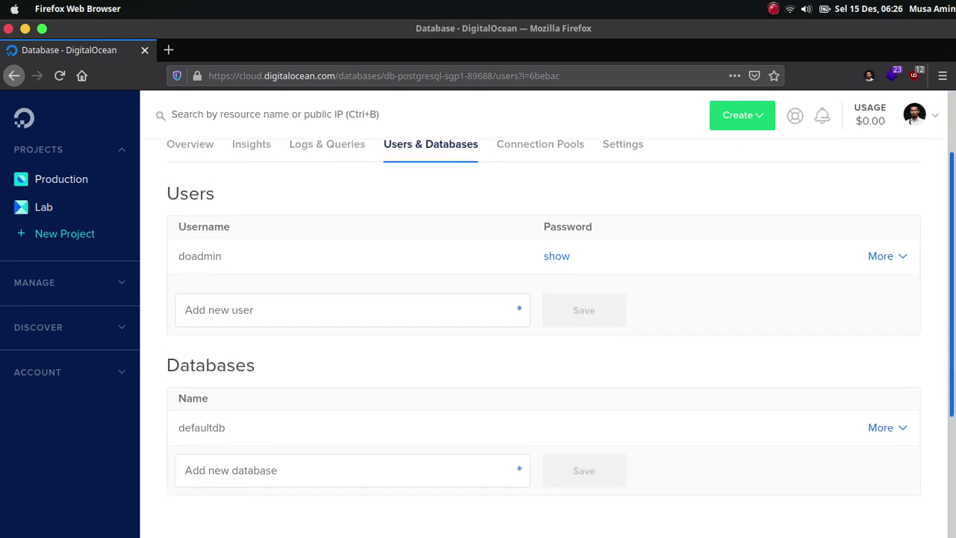
Add a new database user named webapp to the cluster.
click(412, 267)
scroll(412, 266, up, 3)
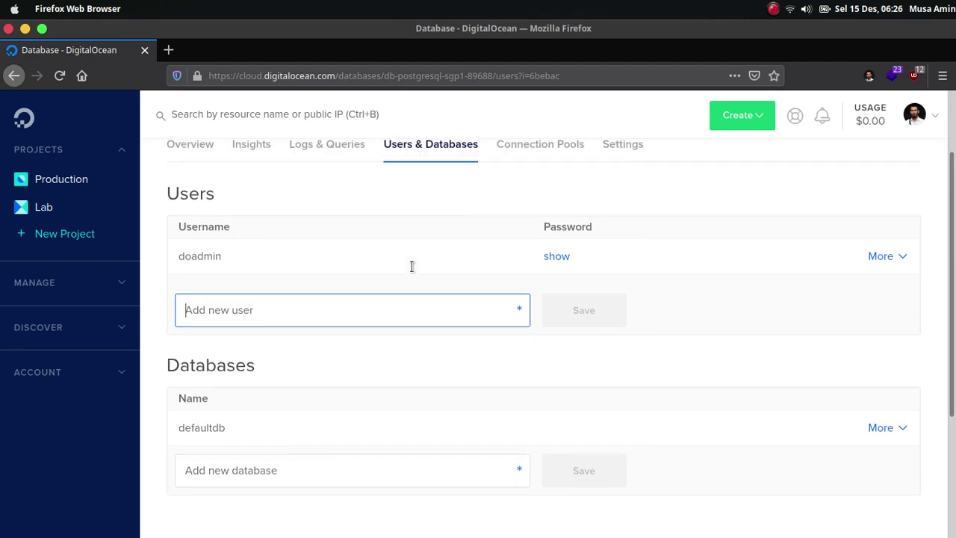
text(webapp)
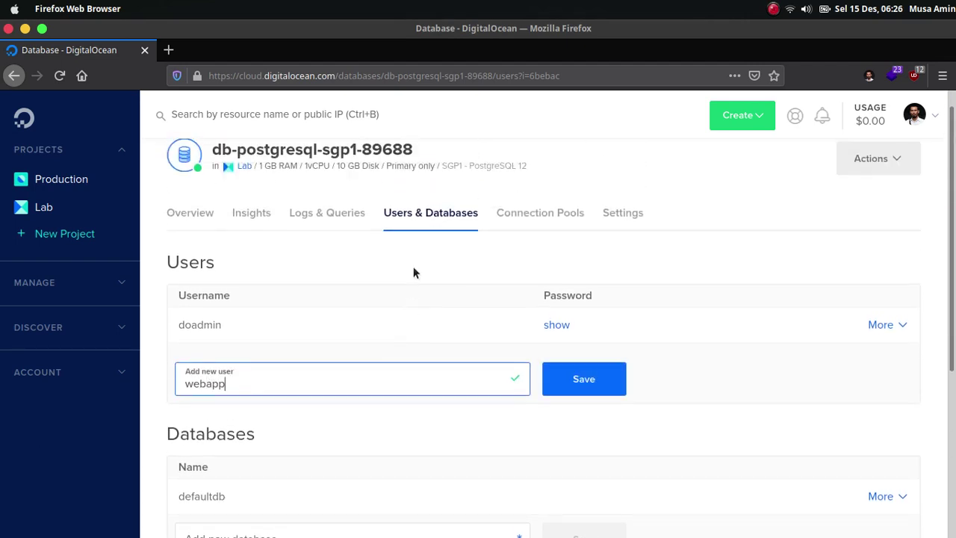
click(594, 378)
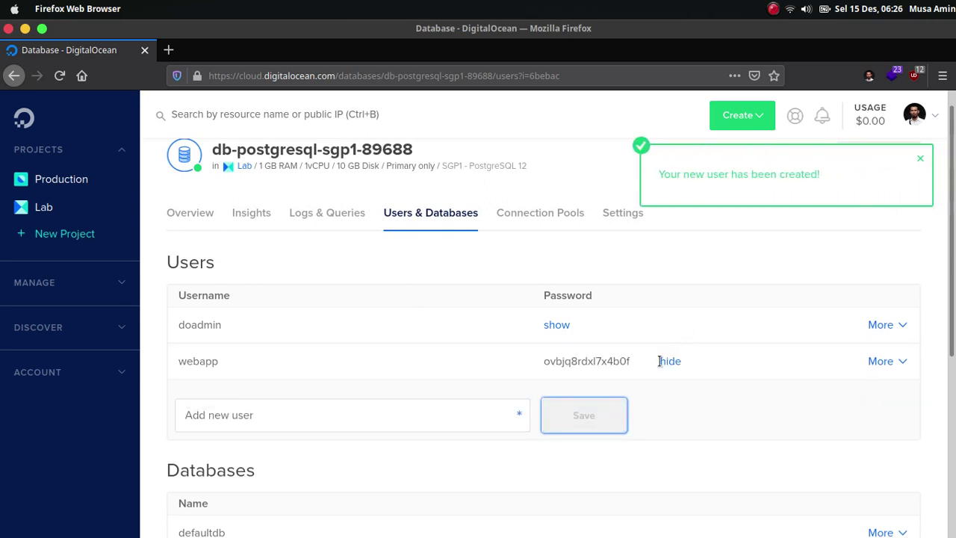
Add a new database named webapp to the cluster and dismiss the notification.
mouse_move(605, 375)
scroll(885, 406, down, 2)
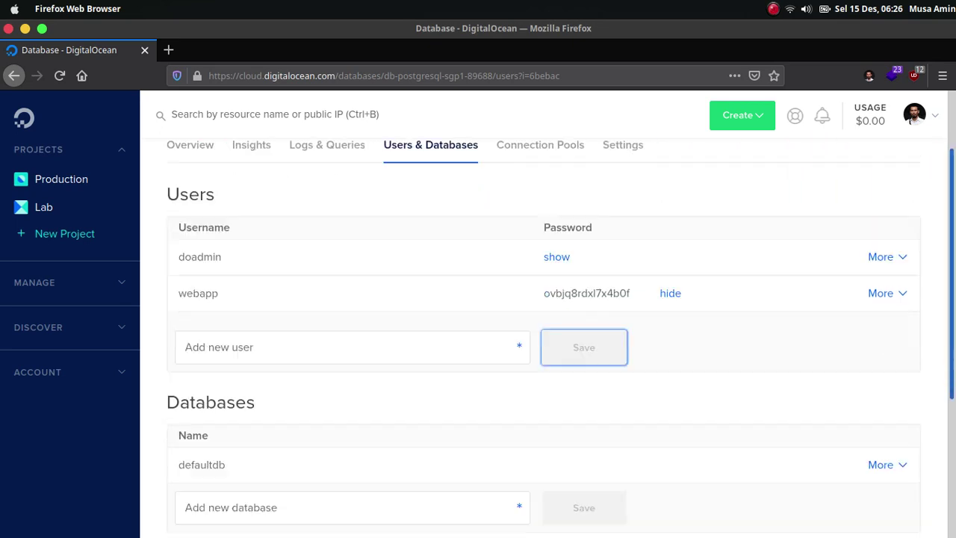
scroll(404, 367, down, 3)
click(392, 301)
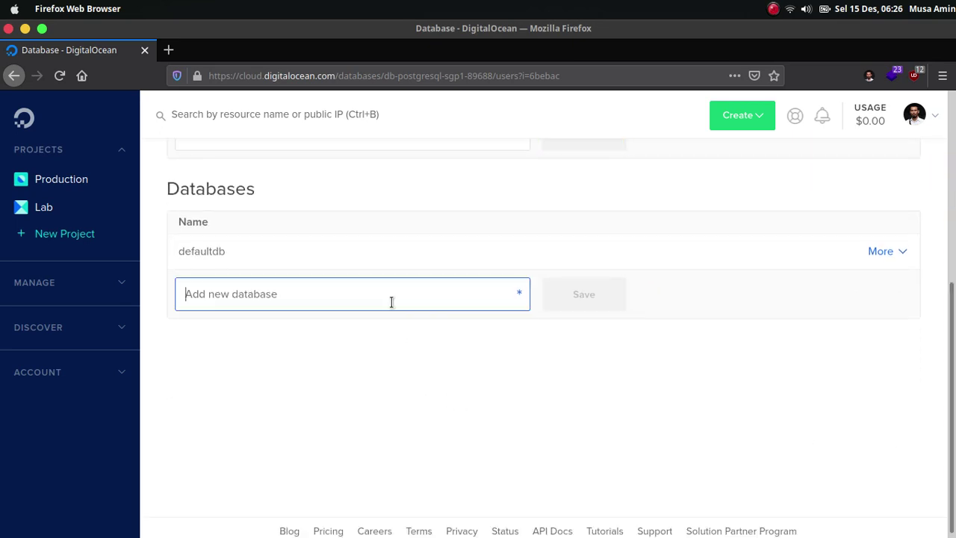
text(webapp)
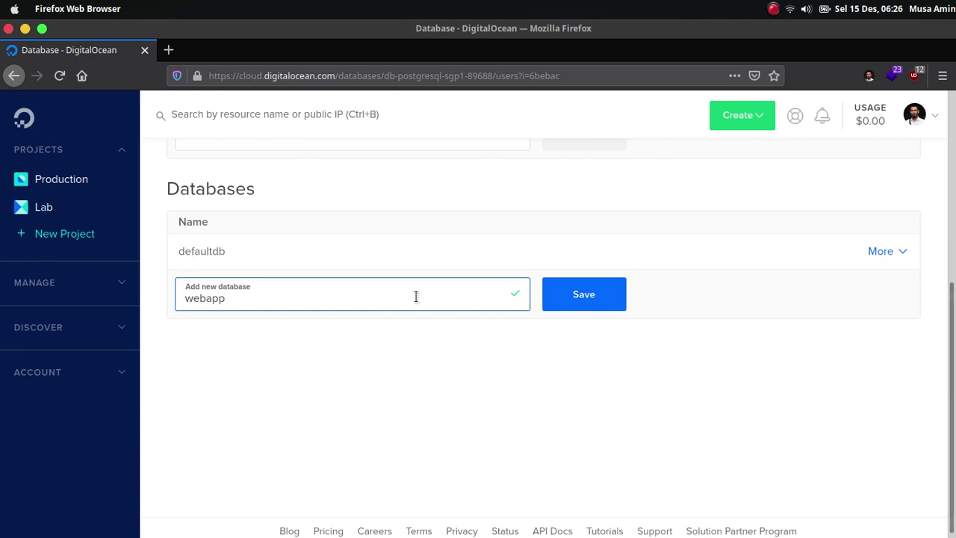
click(590, 295)
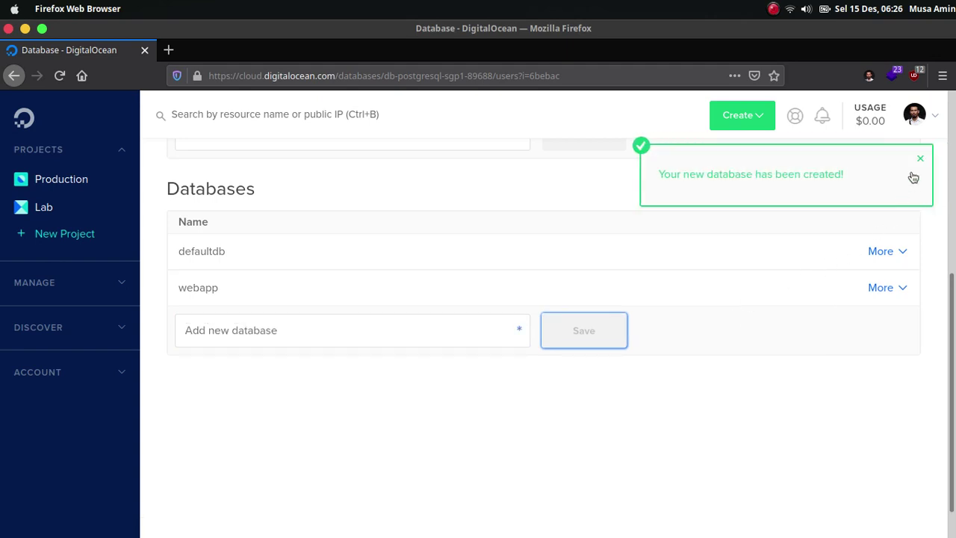
click(920, 158)
Return to the cluster's overview and reload the page to refresh the connection details.
scroll(912, 119, up, 3)
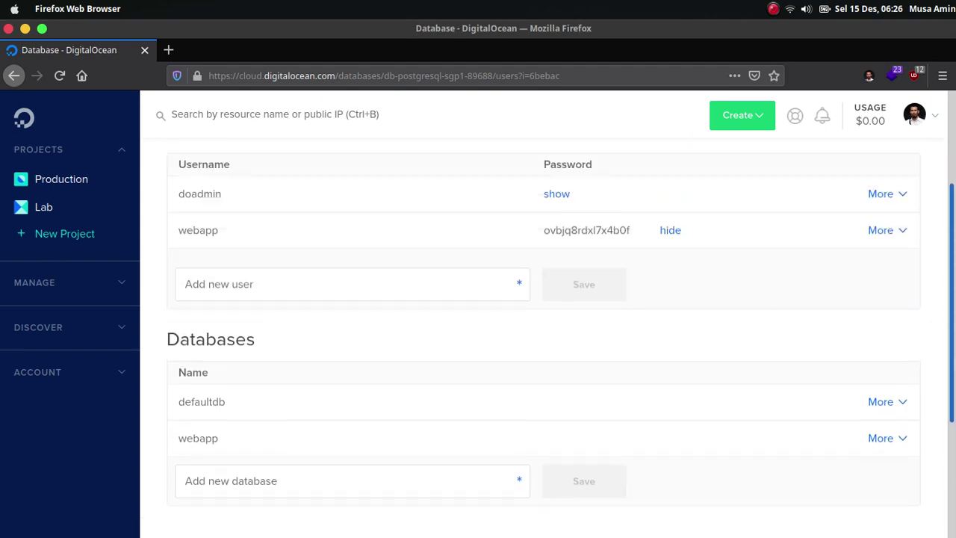
scroll(560, 336, up, 2)
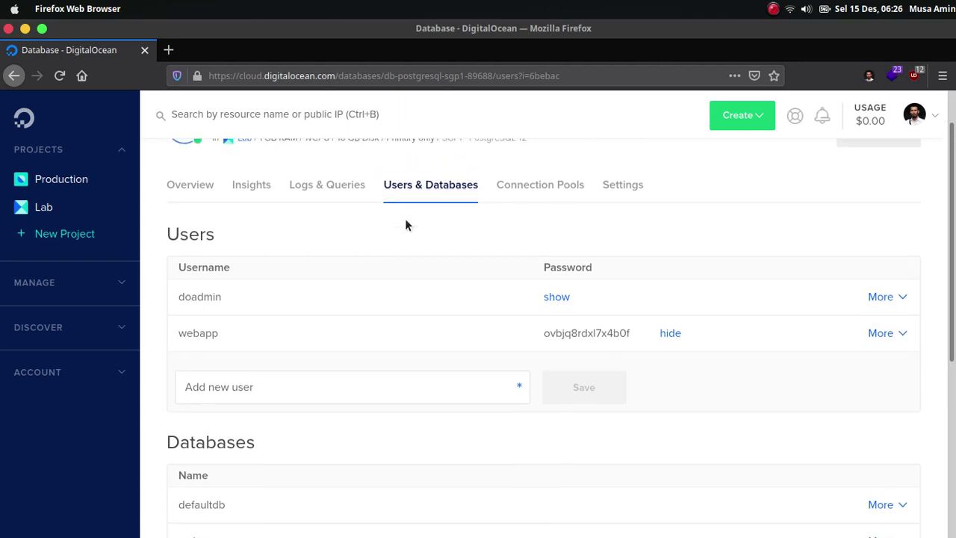
scroll(406, 225, up, 1)
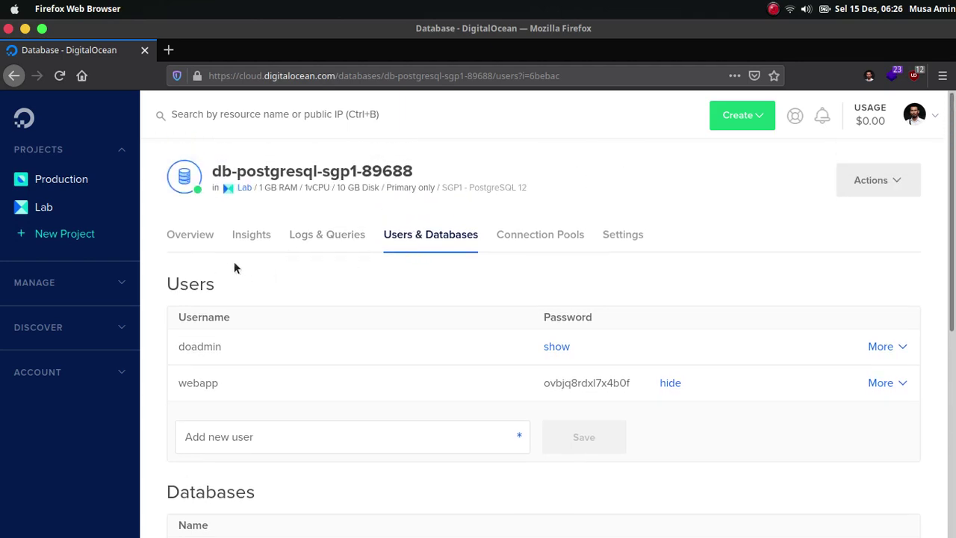
click(186, 237)
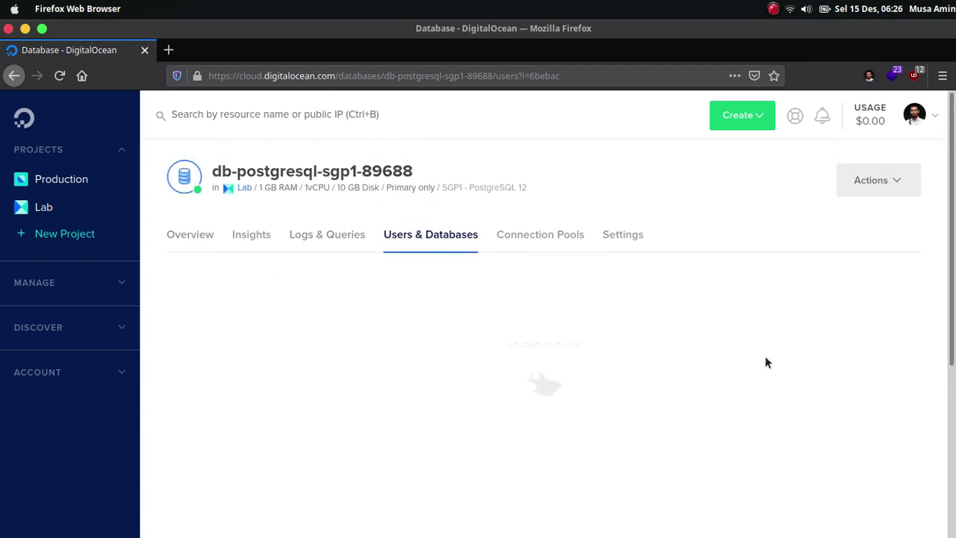
scroll(545, 336, down, 3)
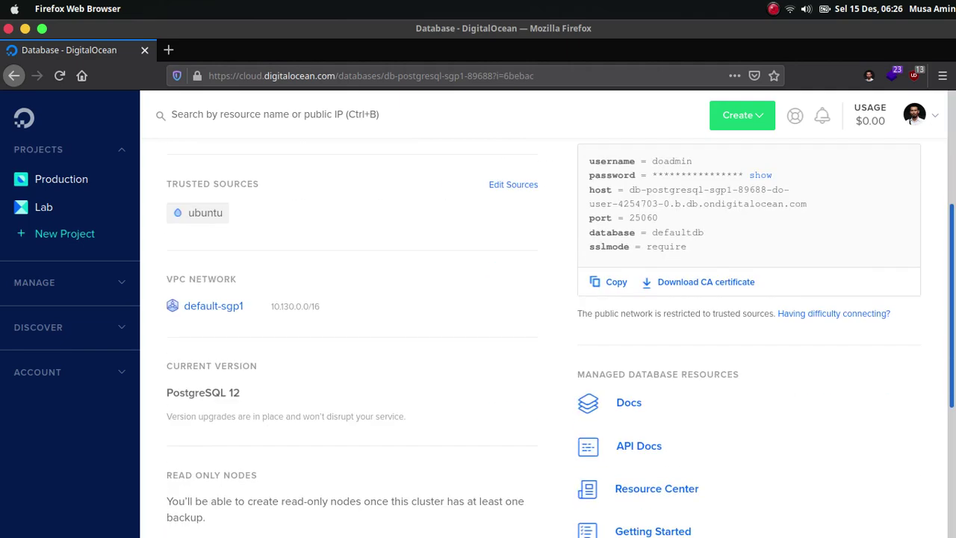
scroll(545, 336, up, 3)
scroll(856, 337, down, 1)
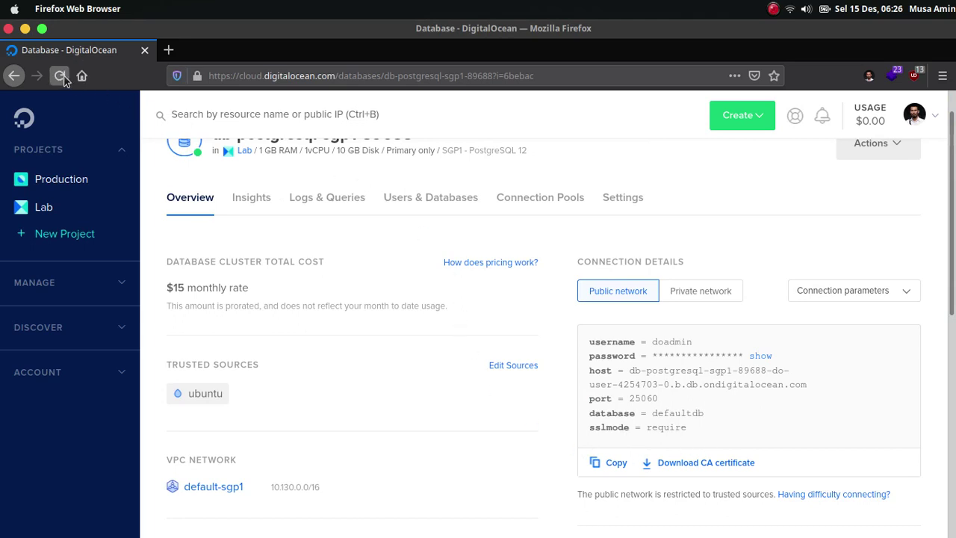
click(60, 75)
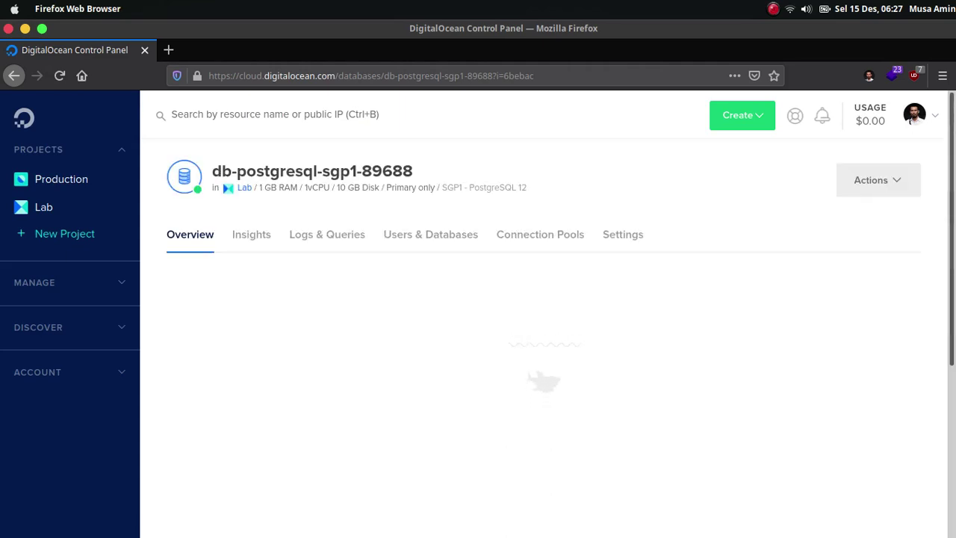
scroll(944, 203, down, 1)
scroll(934, 314, down, 2)
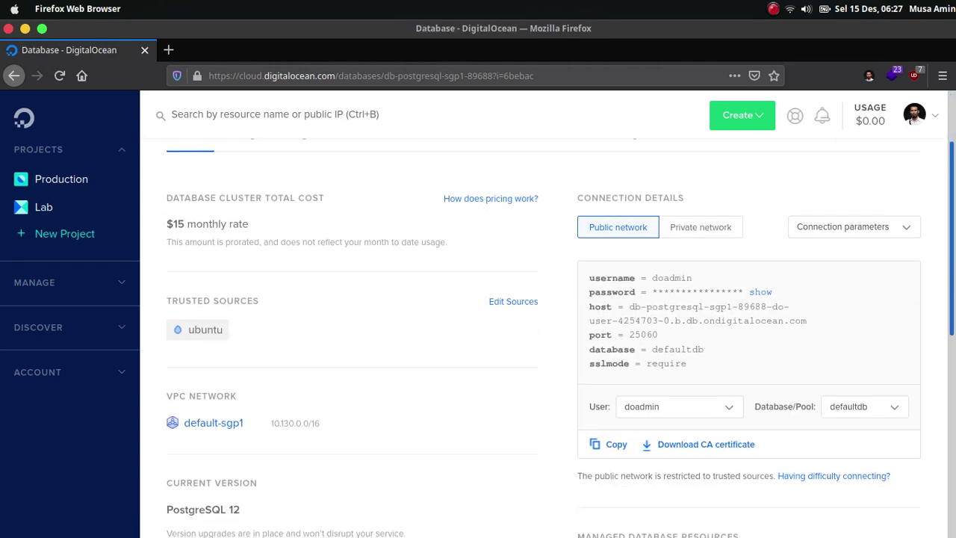
Set the public connection details to use the webapp user and the webapp database.
click(690, 406)
click(689, 407)
click(689, 407)
click(689, 406)
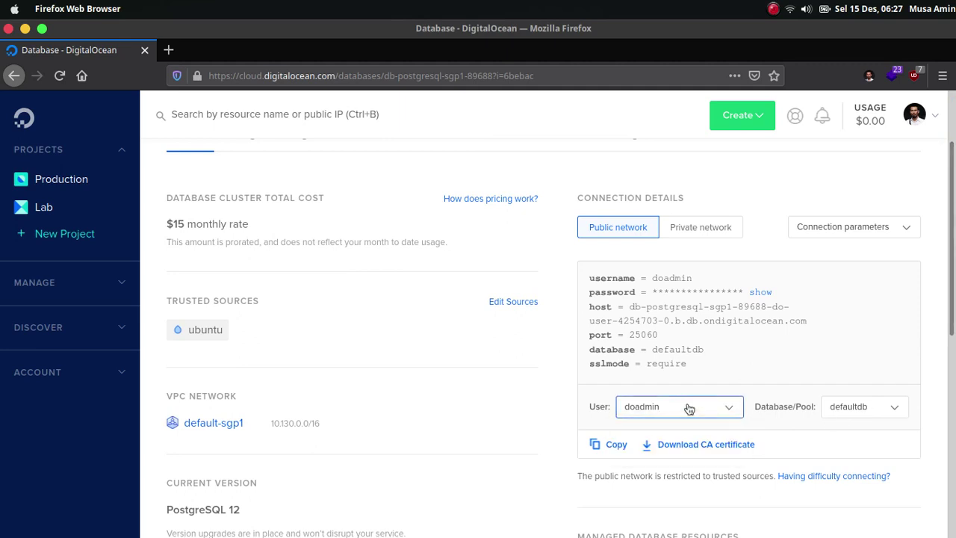
click(689, 406)
click(698, 446)
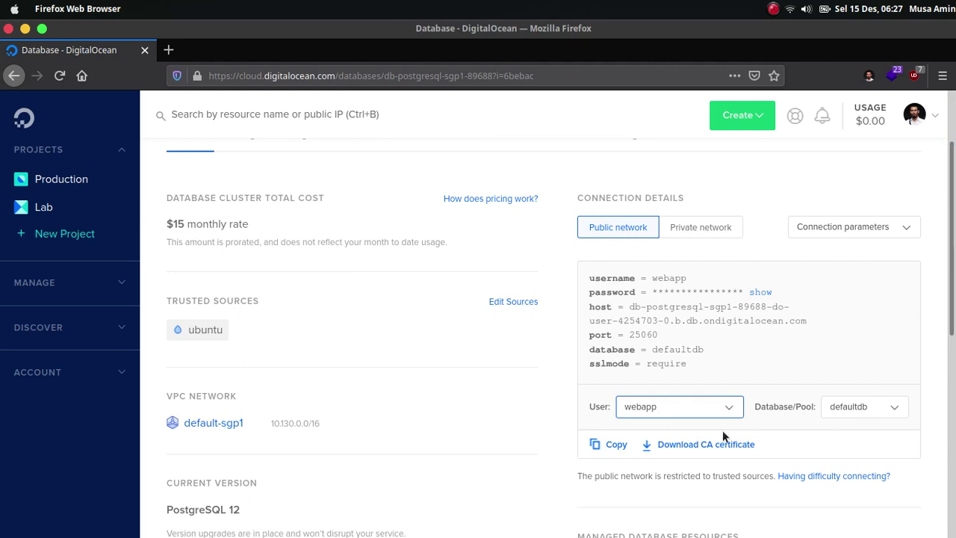
click(847, 415)
click(867, 446)
Display the connection details as flags and copy the resulting psql command.
click(865, 230)
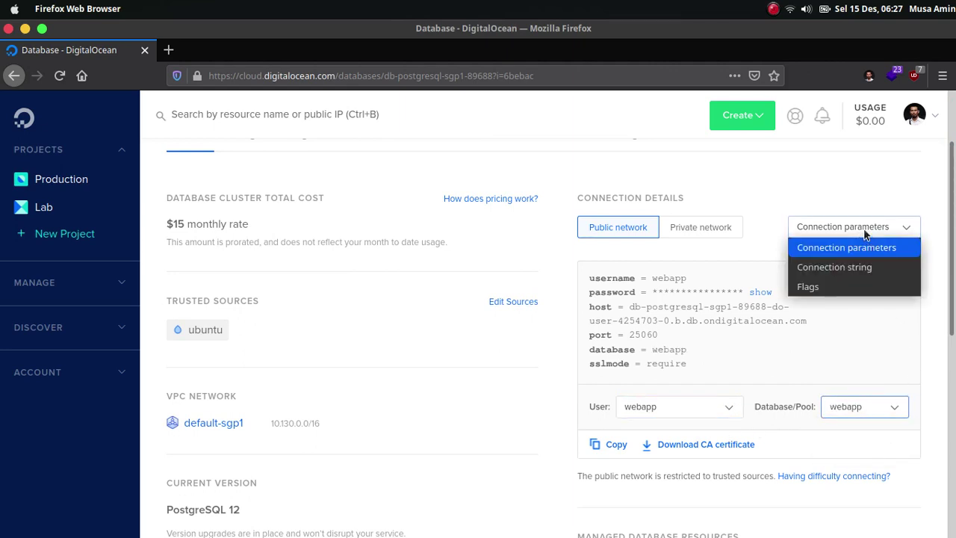
click(871, 287)
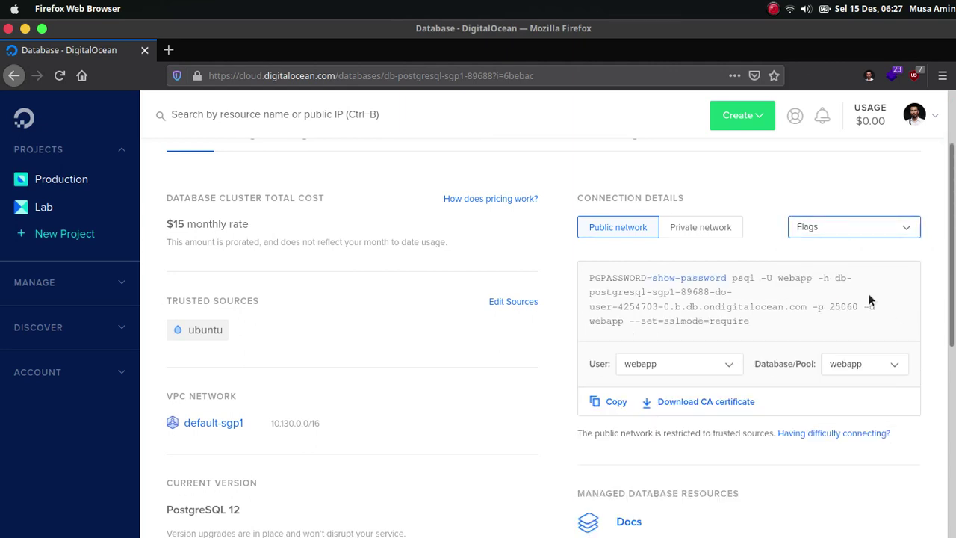
click(602, 406)
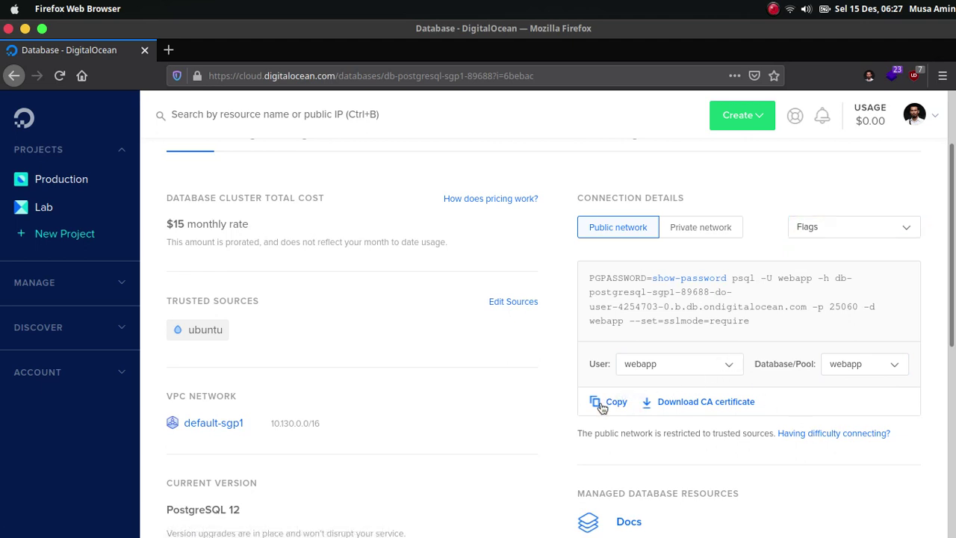
Switch to the Droplet's terminal, install the client with "apt install postgresql-client -y", and clear the screen.
mouse_move(691, 529)
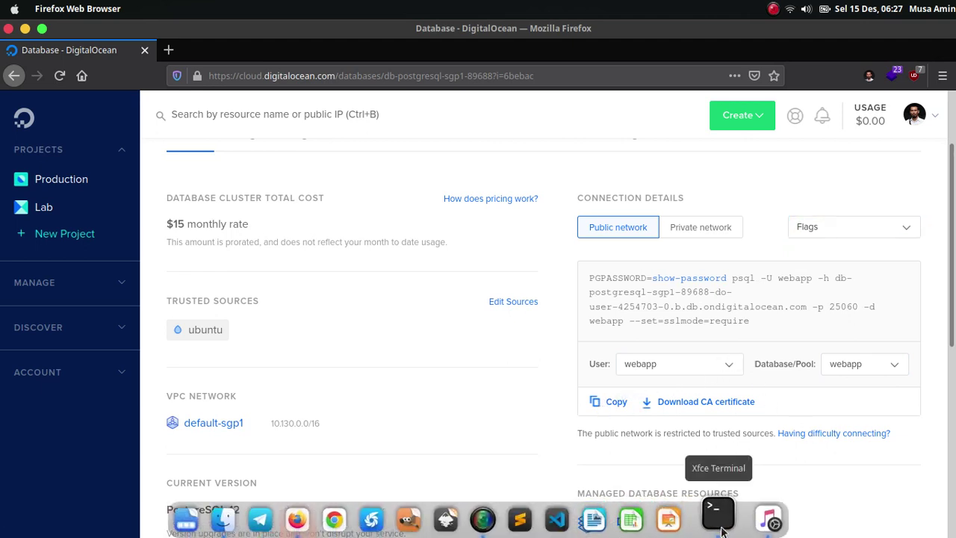
click(719, 516)
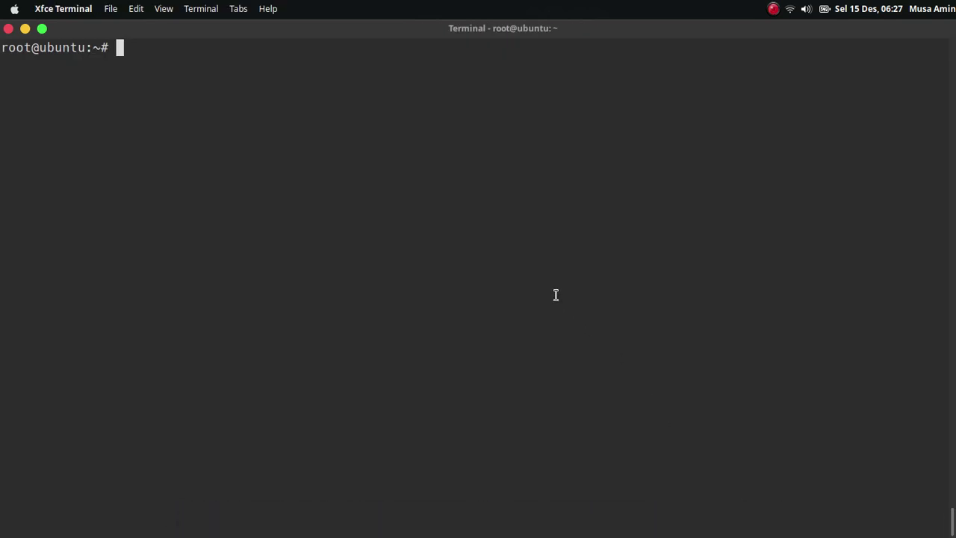
key(ctrl+shift+v)
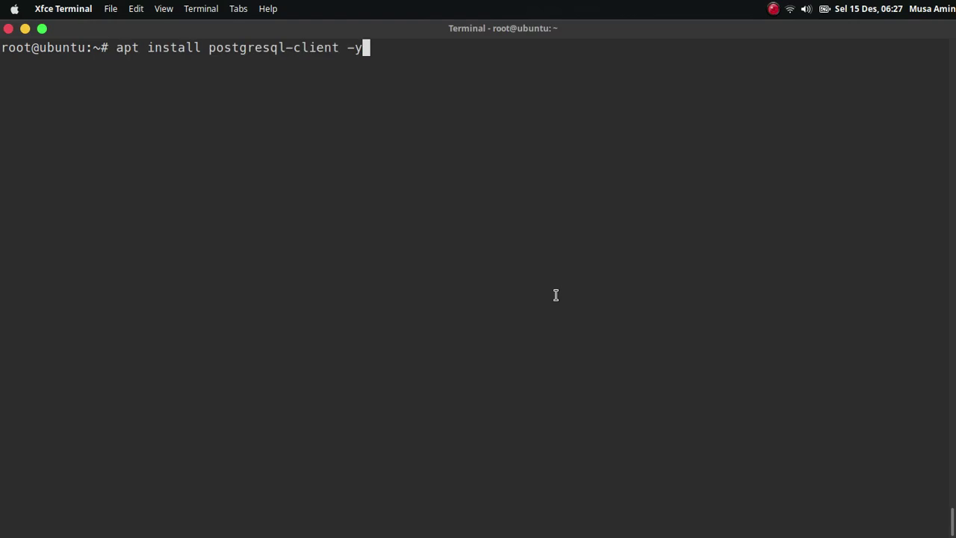
key(Return)
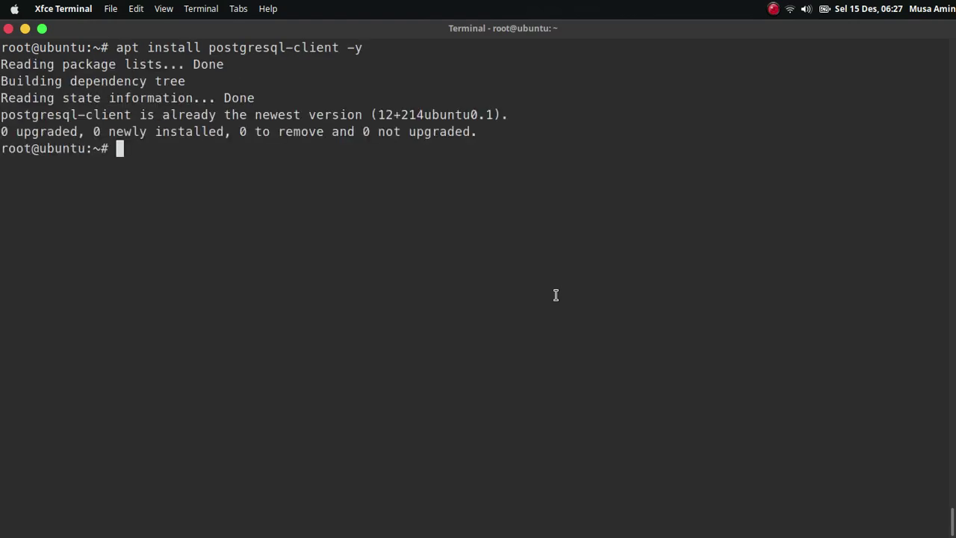
key(ctrl+l)
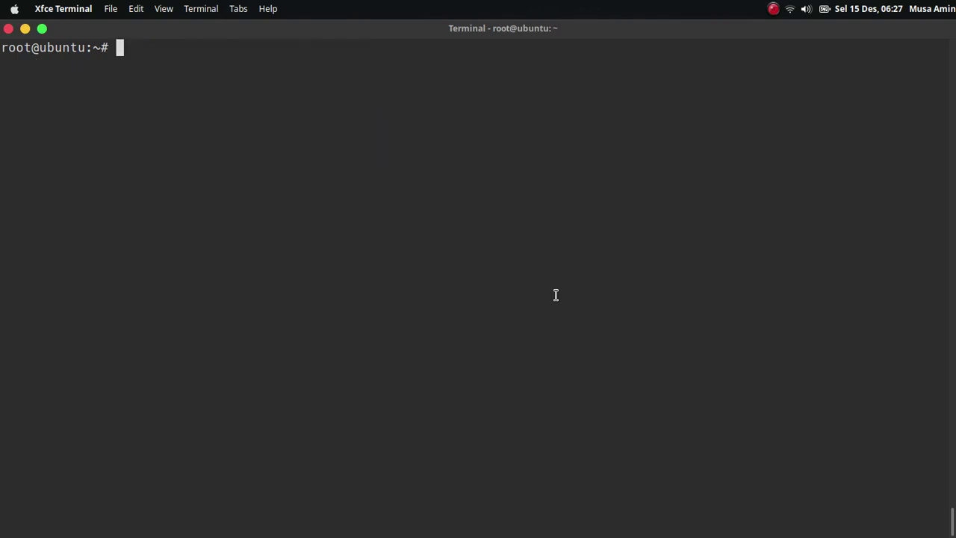
Paste and run the copied psql command, including the user's password, to connect to the webapp database as webapp.
right_click(307, 171)
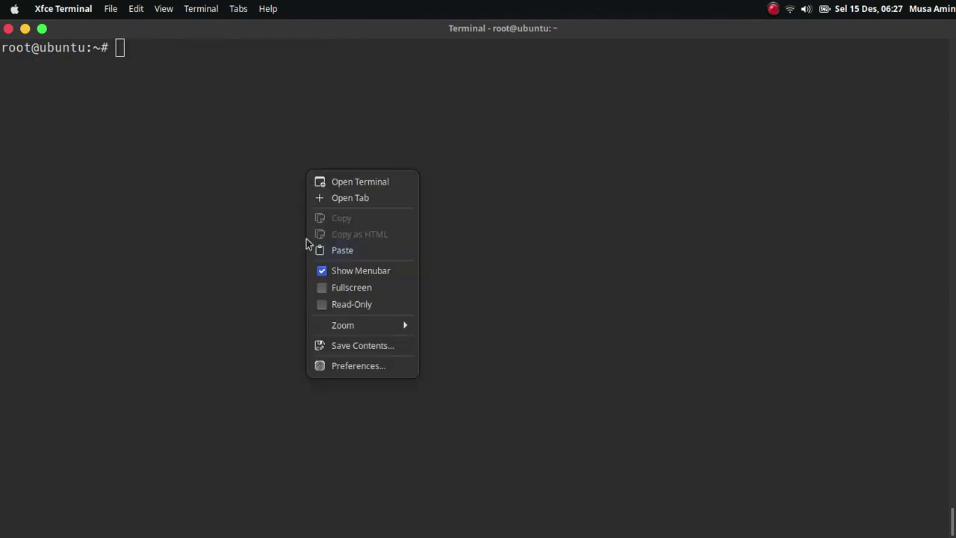
click(342, 250)
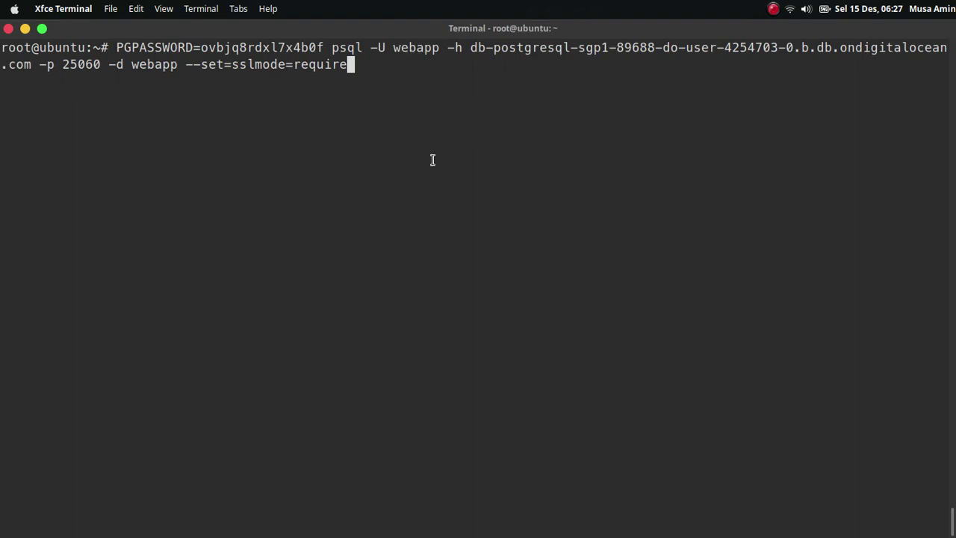
key(Return)
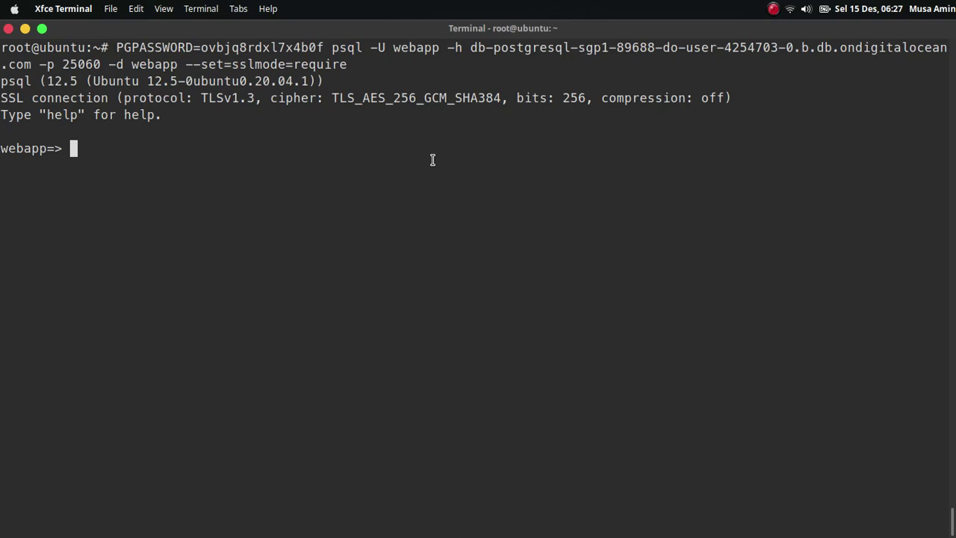
List the server's databases with \l, check for the webapp entry, and quit psql with \q.
text(\l)
key(Return)
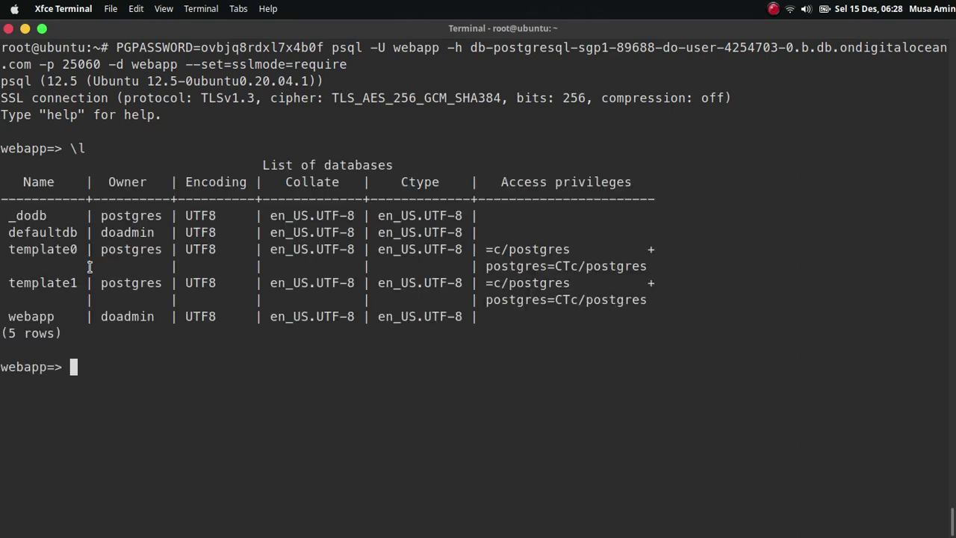
double_click(18, 319)
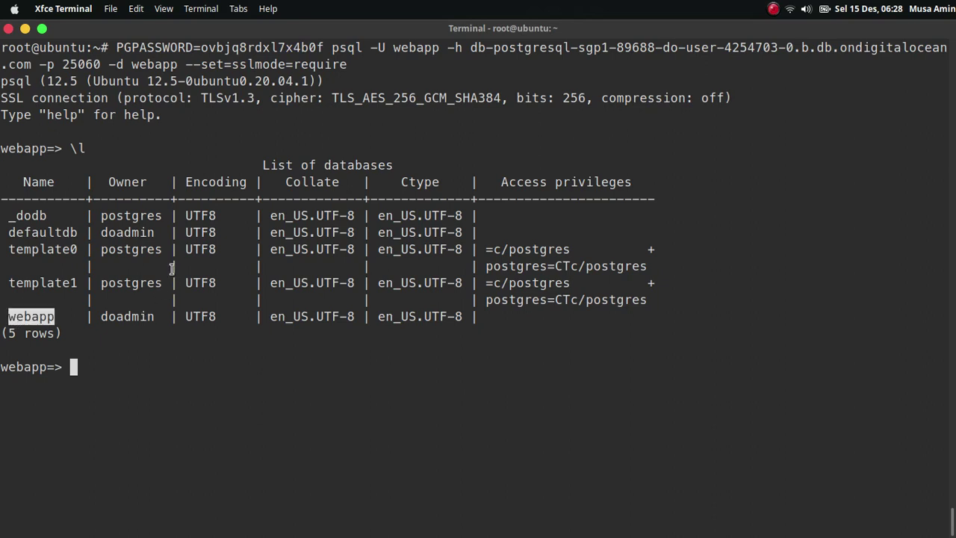
click(247, 276)
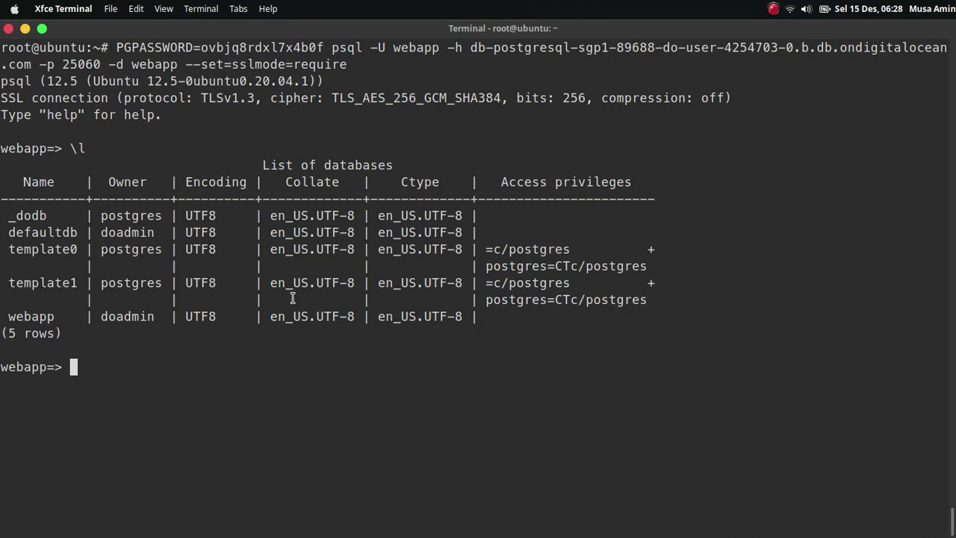
text(\q)
key(Return)
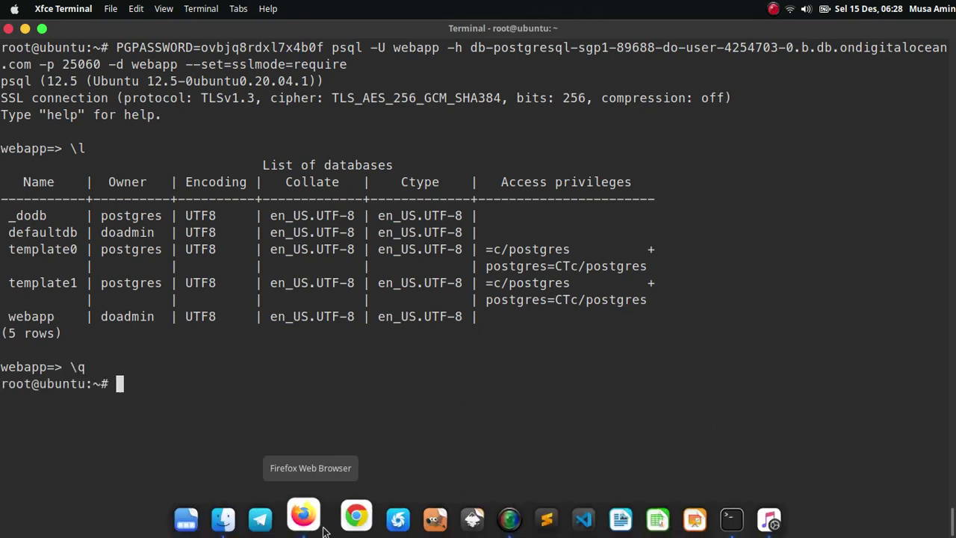
Switch back to Firefox and review the cluster's overview page, including its cost, trusted sources and connection details.
click(332, 521)
scroll(448, 395, up, 2)
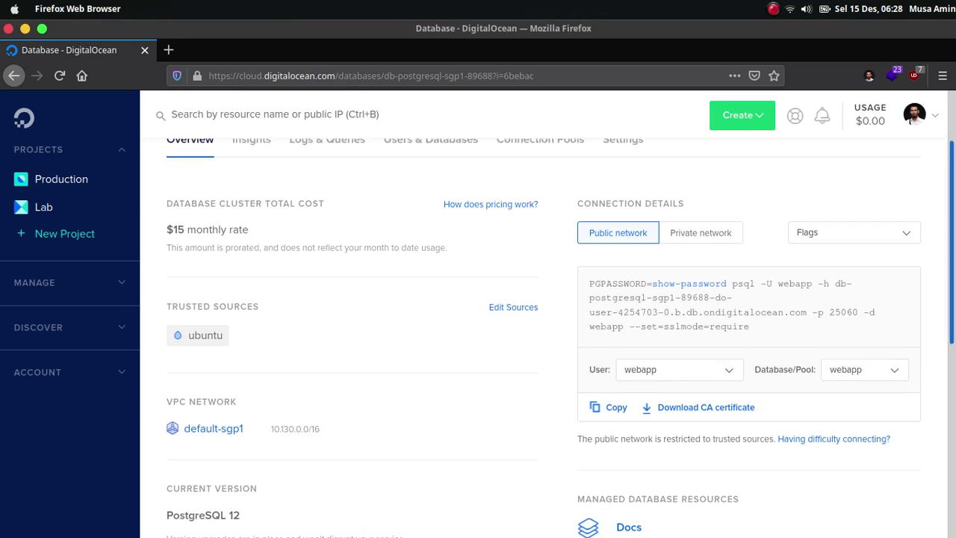
scroll(544, 337, up, 1)
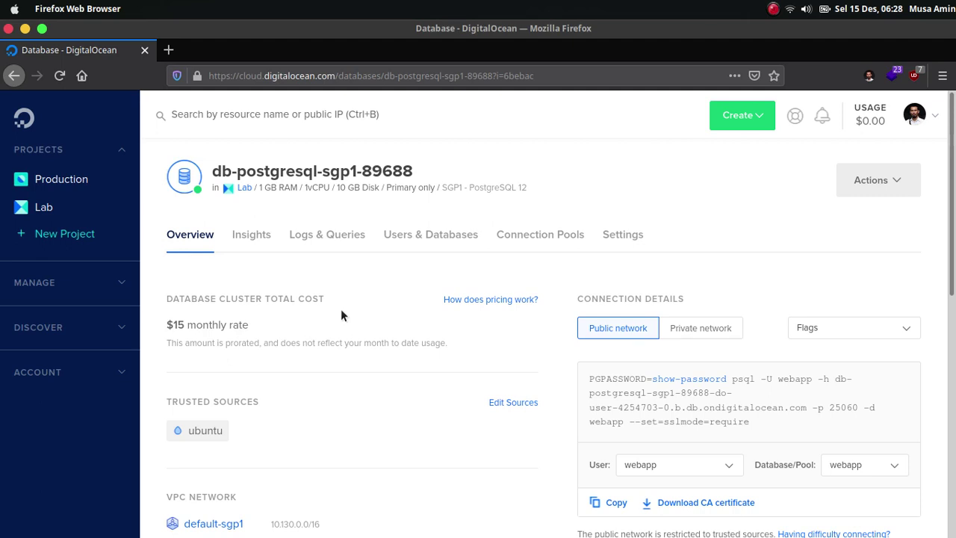
scroll(402, 295, down, 2)
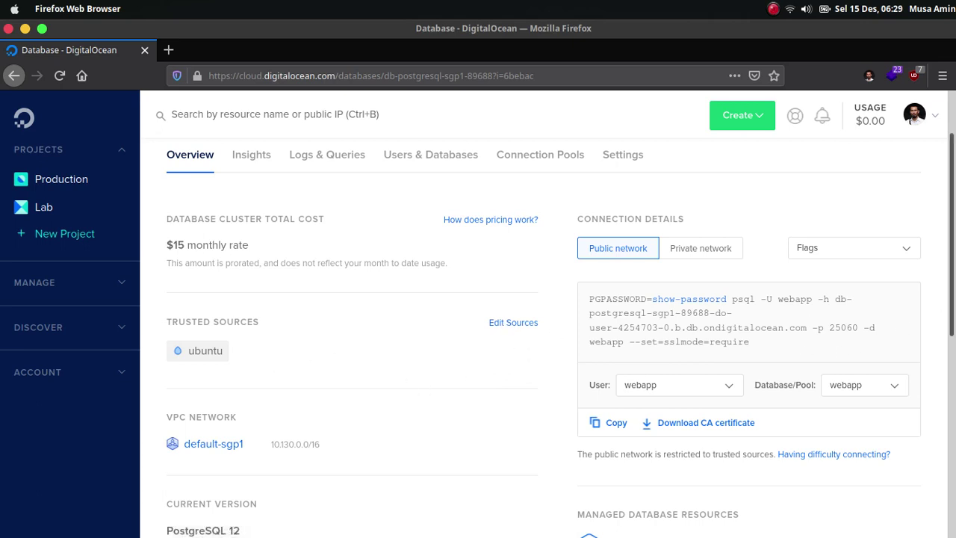
scroll(869, 340, down, 3)
scroll(869, 340, up, 2)
scroll(869, 339, up, 2)
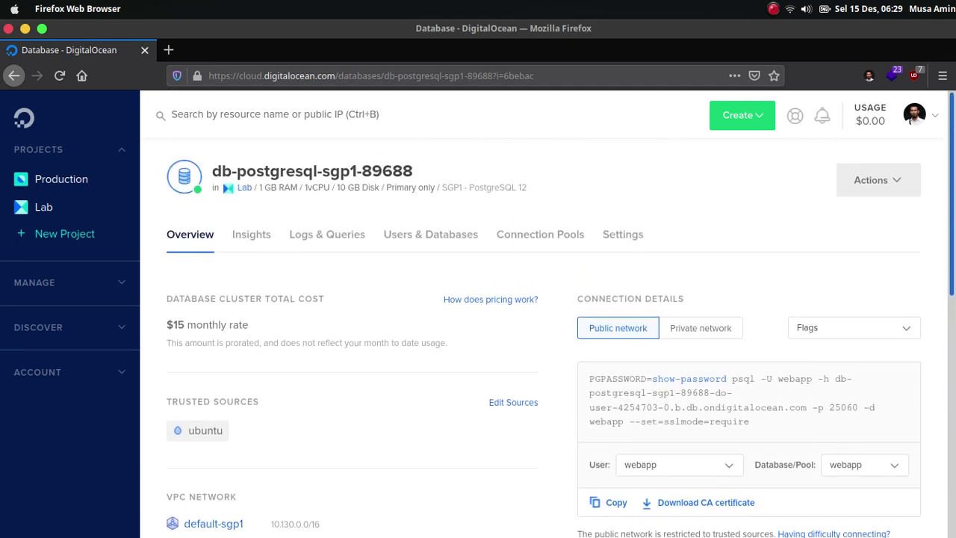